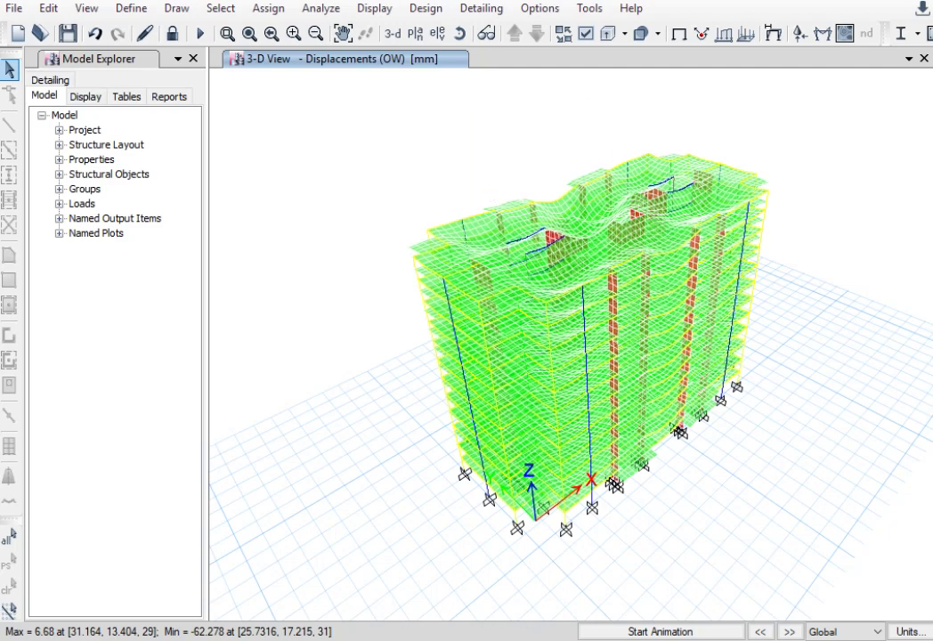
pyautogui.click(230, 11)
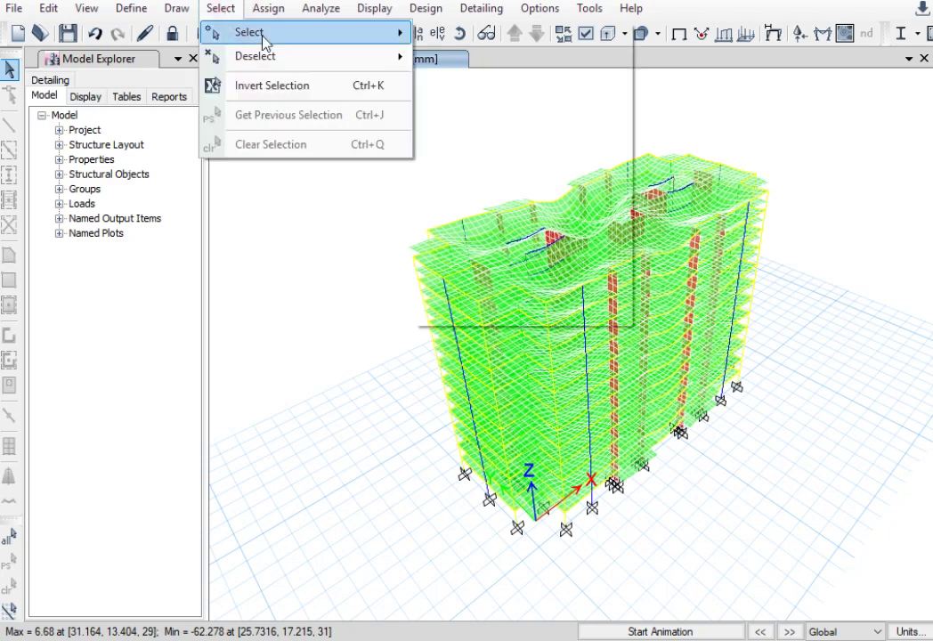
pyautogui.moveTo(262, 35)
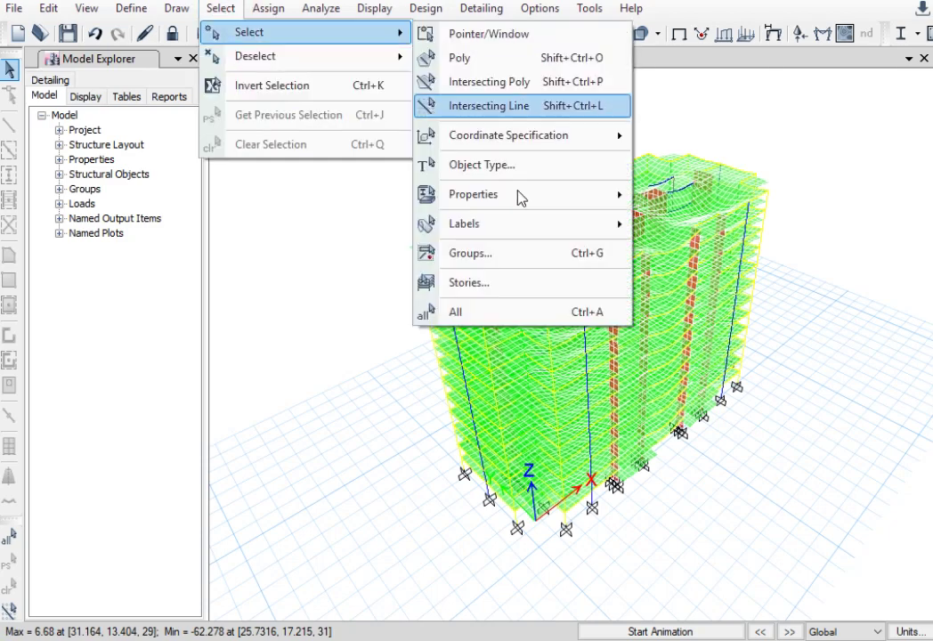
pyautogui.click(611, 204)
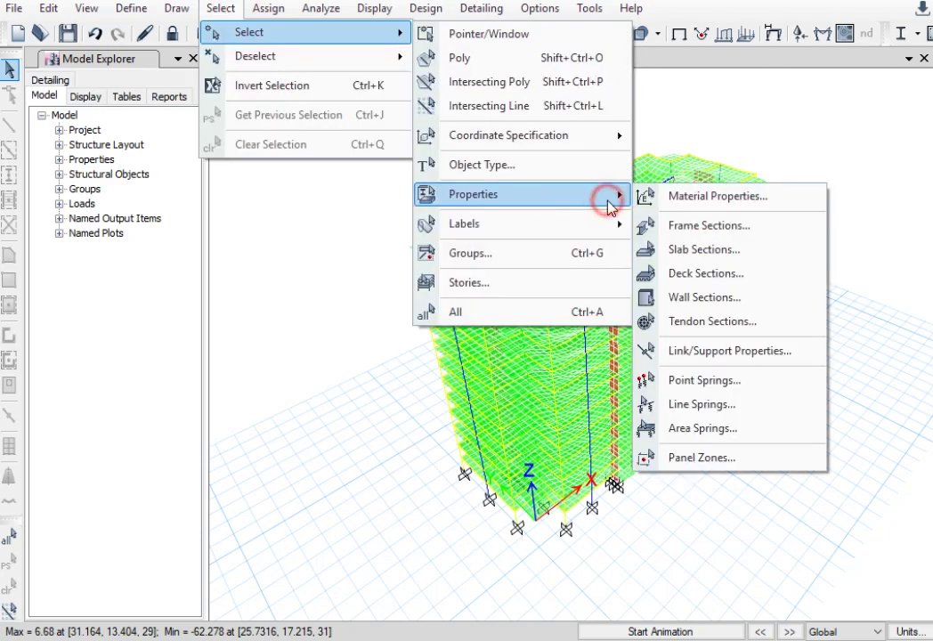
pyautogui.click(539, 171)
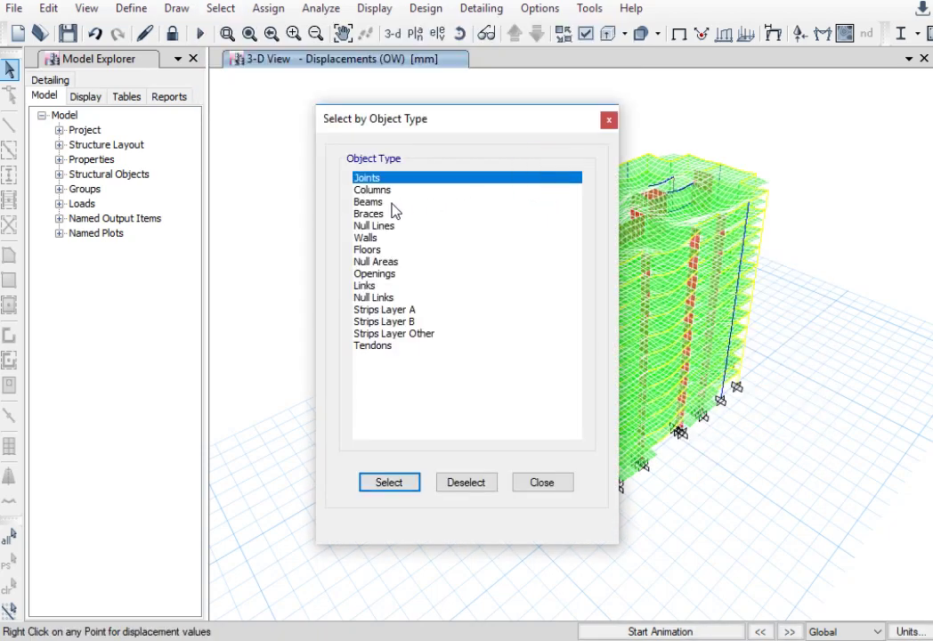
pyautogui.click(394, 190)
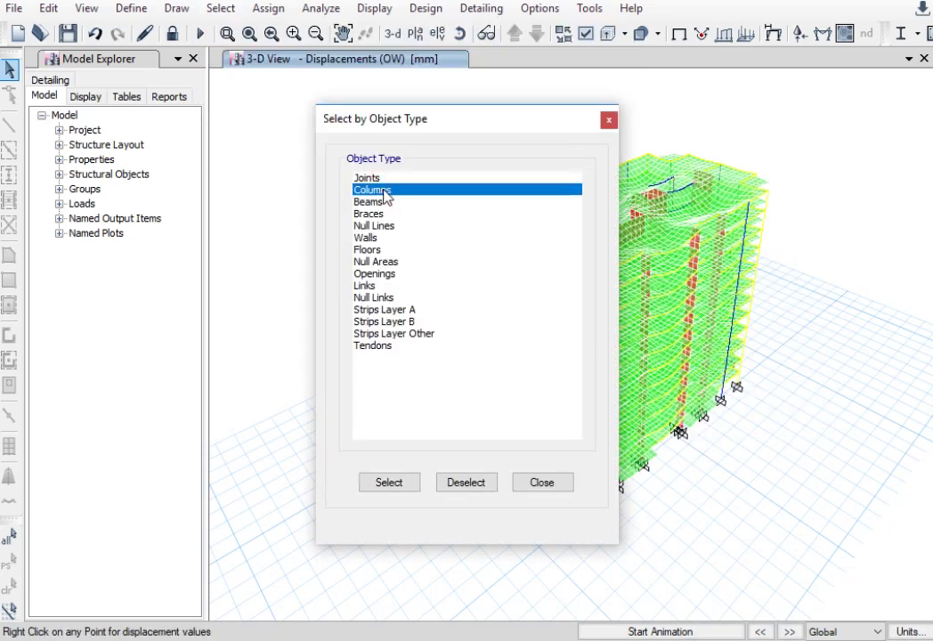
pyautogui.click(609, 121)
# Select all frame objects that have the C30x90 section property.
pyautogui.click(221, 9)
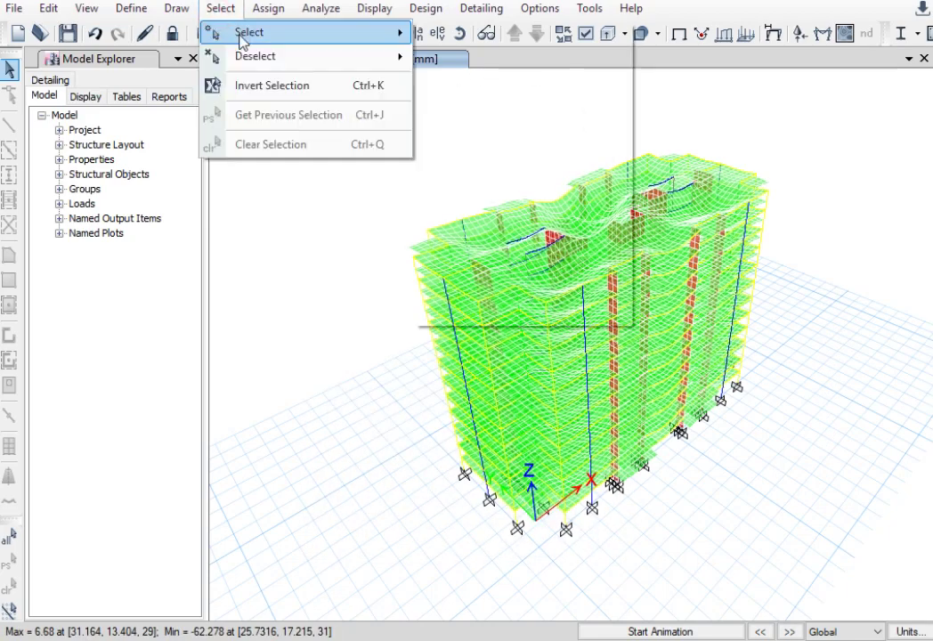
pyautogui.moveTo(242, 35)
pyautogui.moveTo(622, 203)
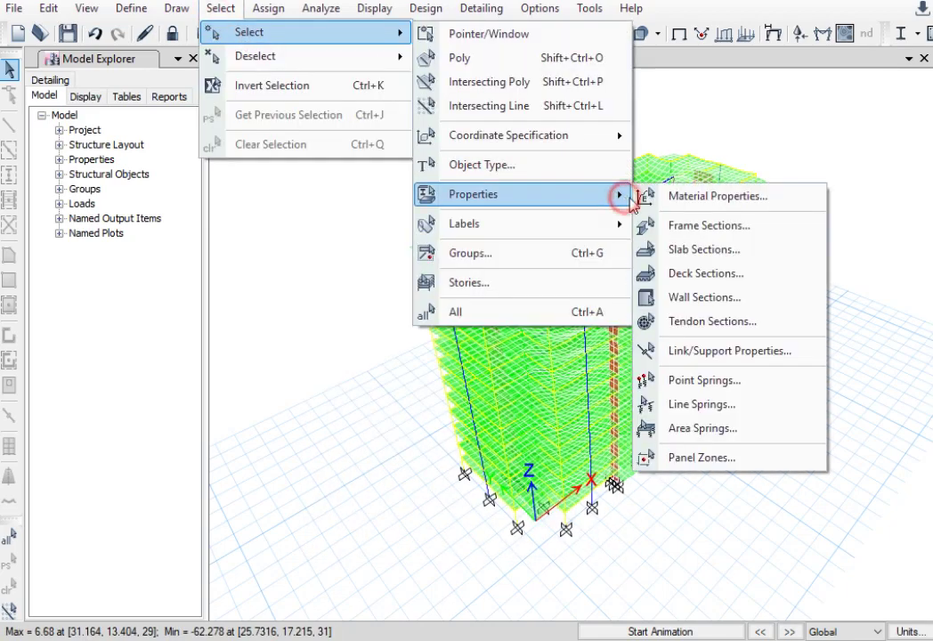
pyautogui.click(703, 225)
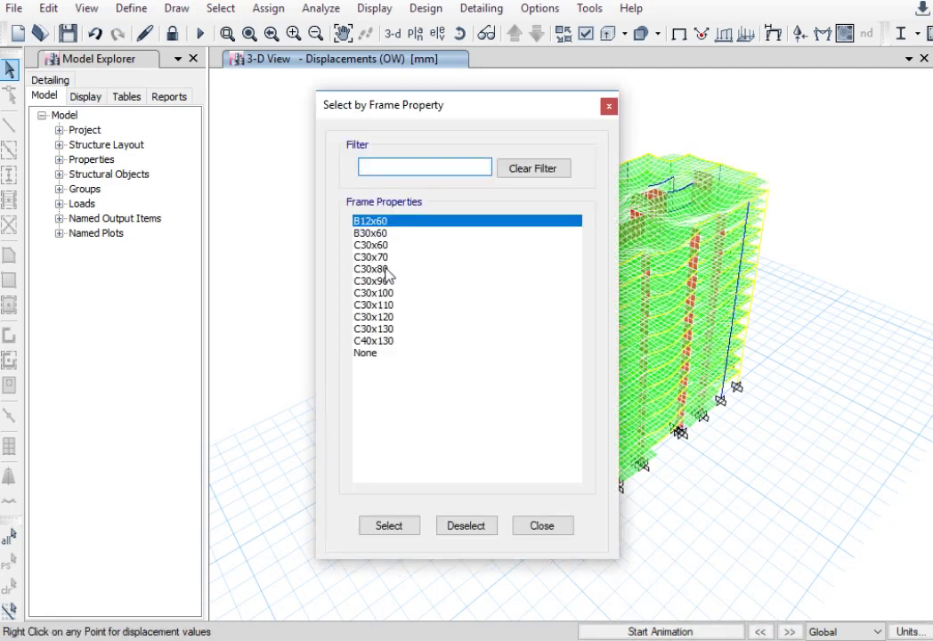
pyautogui.click(376, 282)
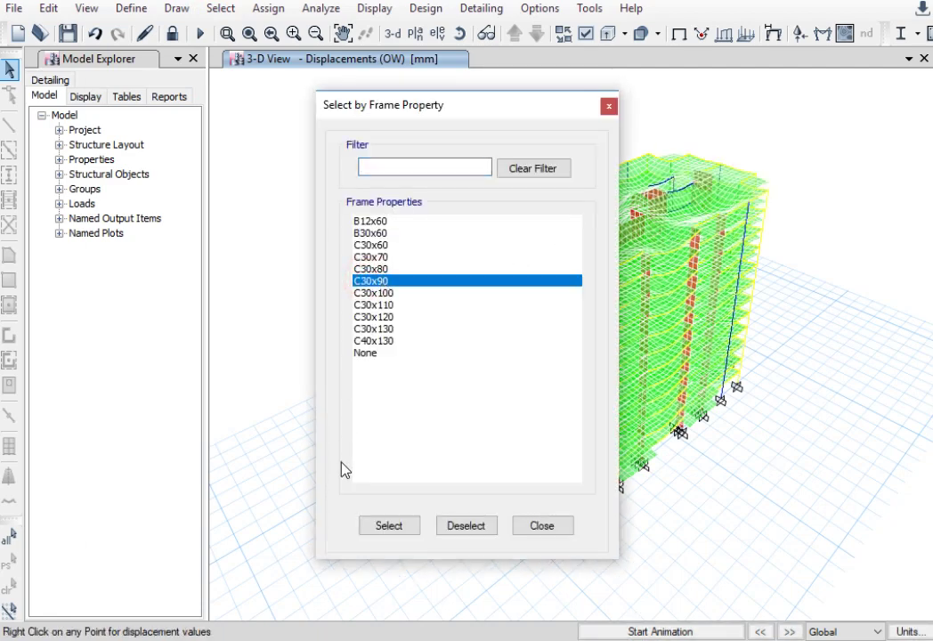
pyautogui.click(389, 527)
pyautogui.click(521, 526)
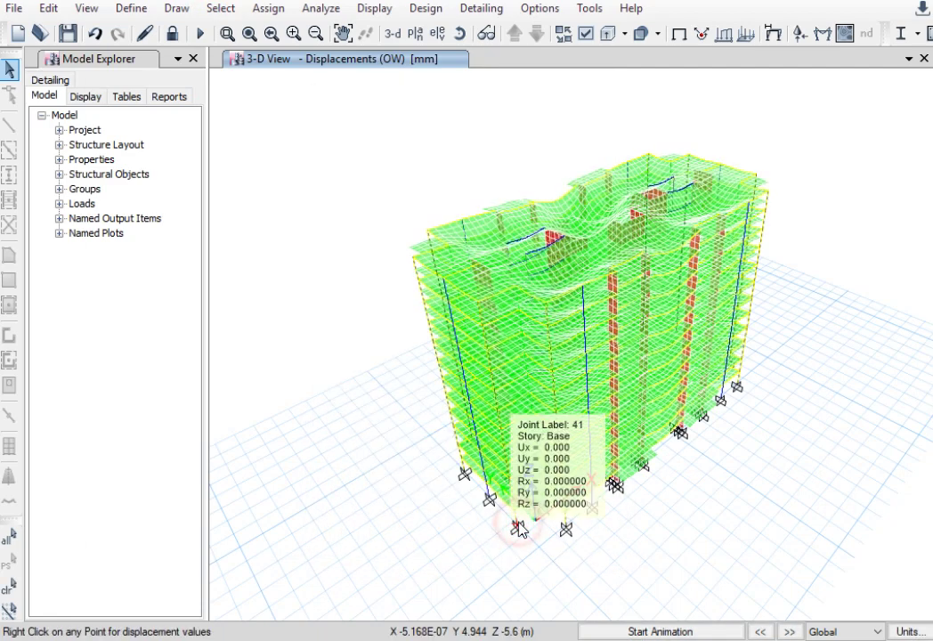
# Show only the selected columns and display them as extruded solid shapes.
pyautogui.rightClick(818, 152)
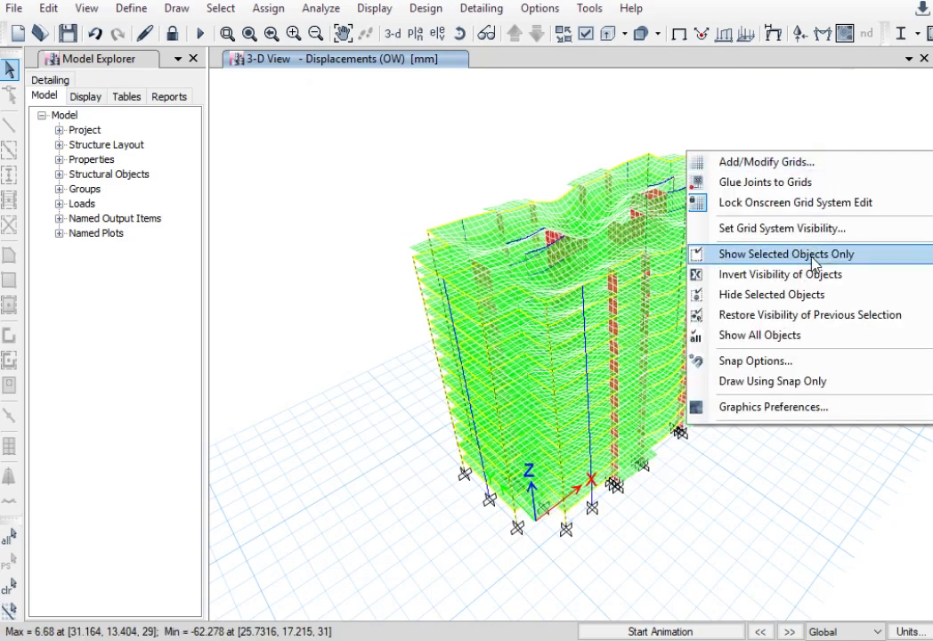
pyautogui.click(812, 255)
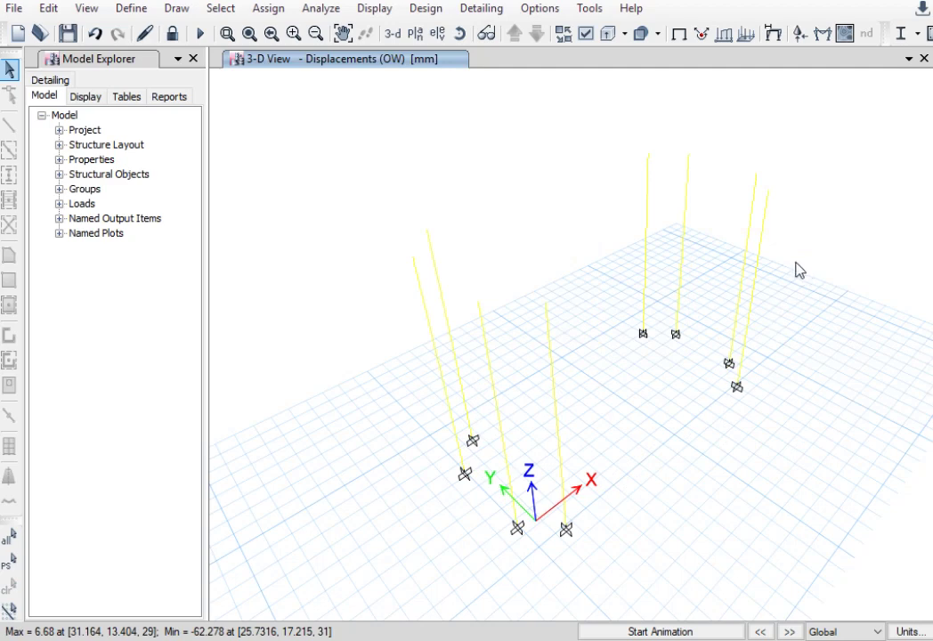
pyautogui.click(606, 33)
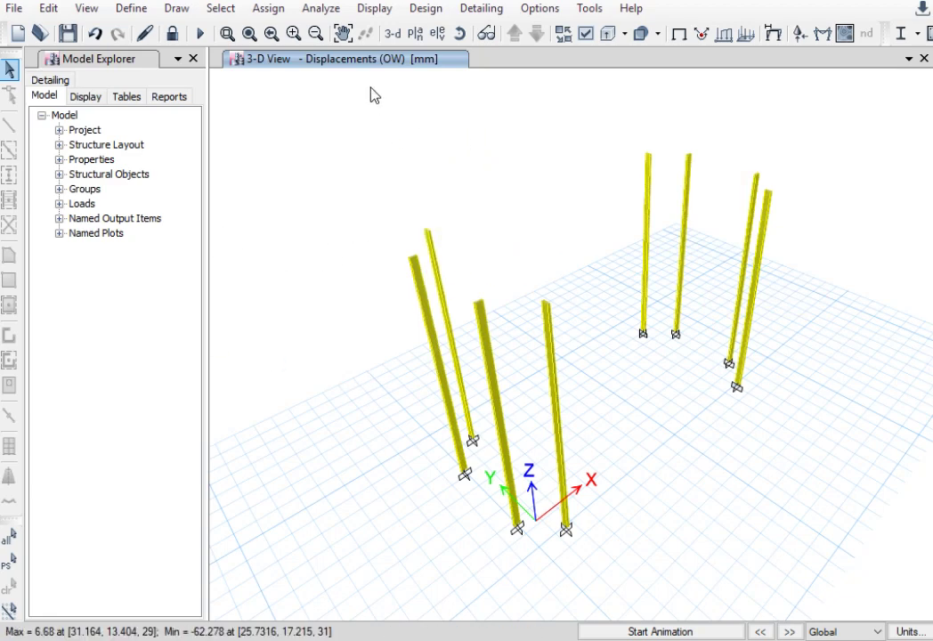
# Set the 3D view to the xy fast view with an aperture of 0 to see the columns in plan.
pyautogui.click(133, 9)
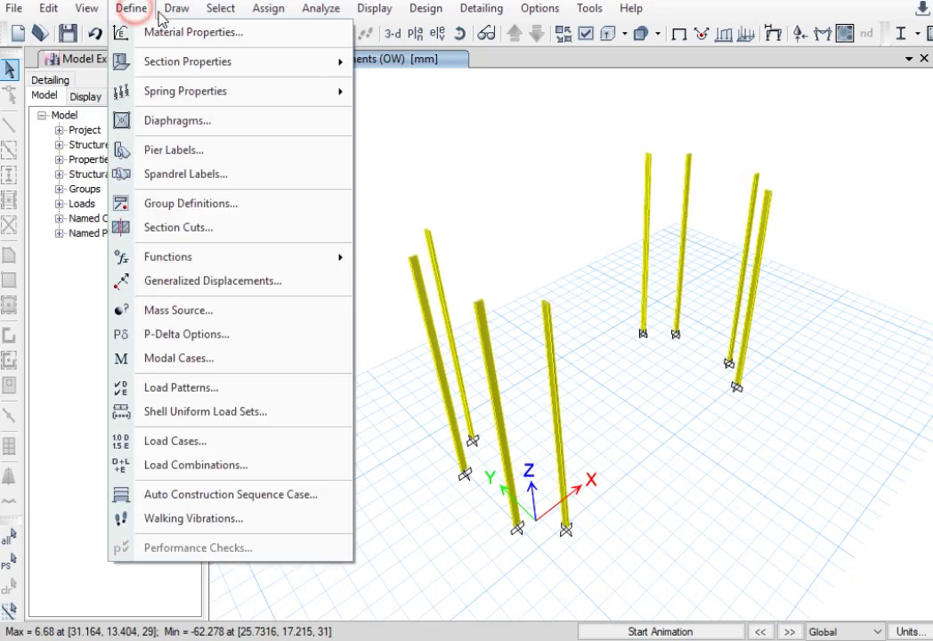
pyautogui.click(85, 9)
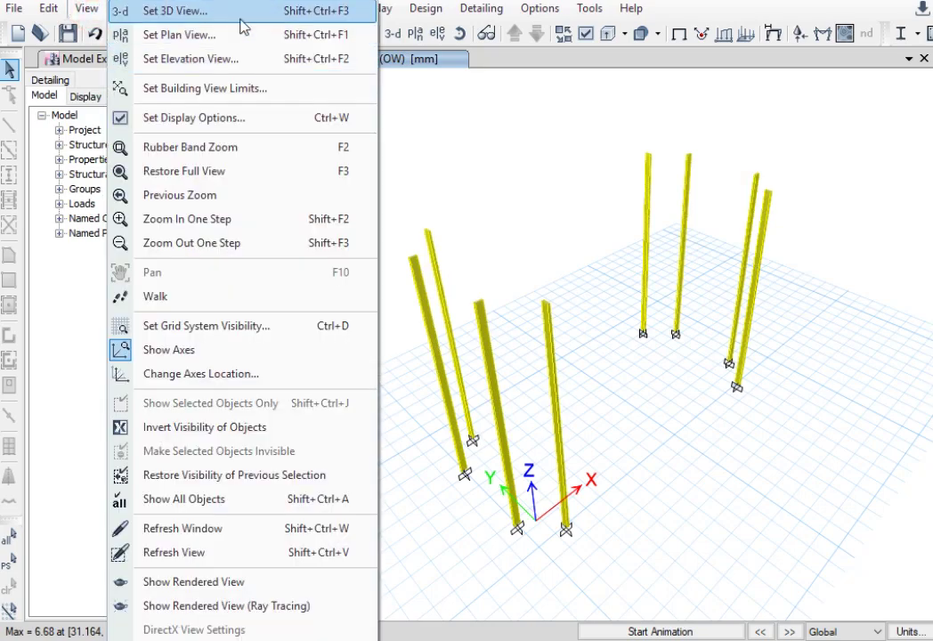
pyautogui.click(196, 12)
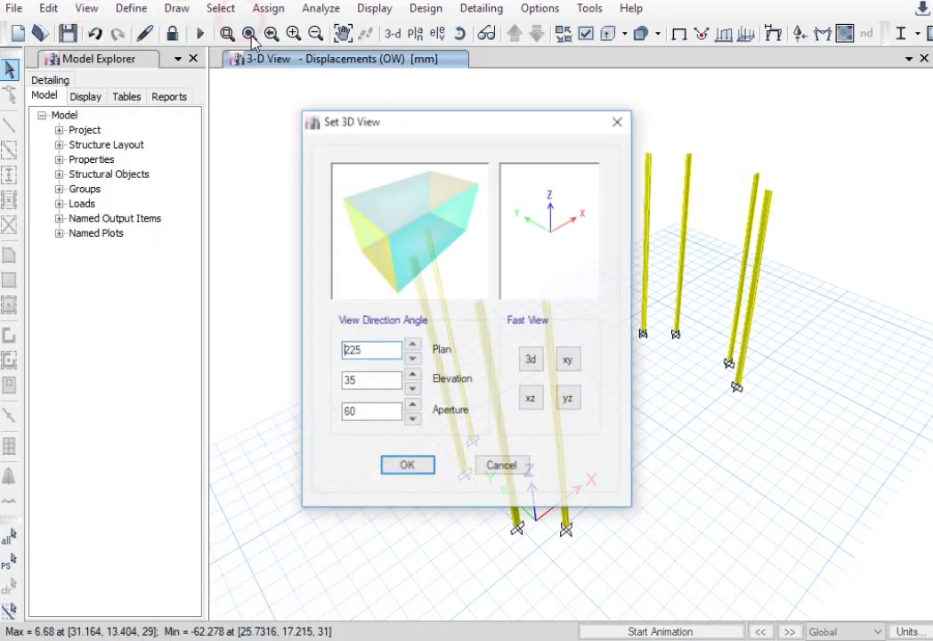
pyautogui.click(568, 360)
pyautogui.click(377, 414)
pyautogui.moveTo(378, 414); pyautogui.dragTo(256, 412)
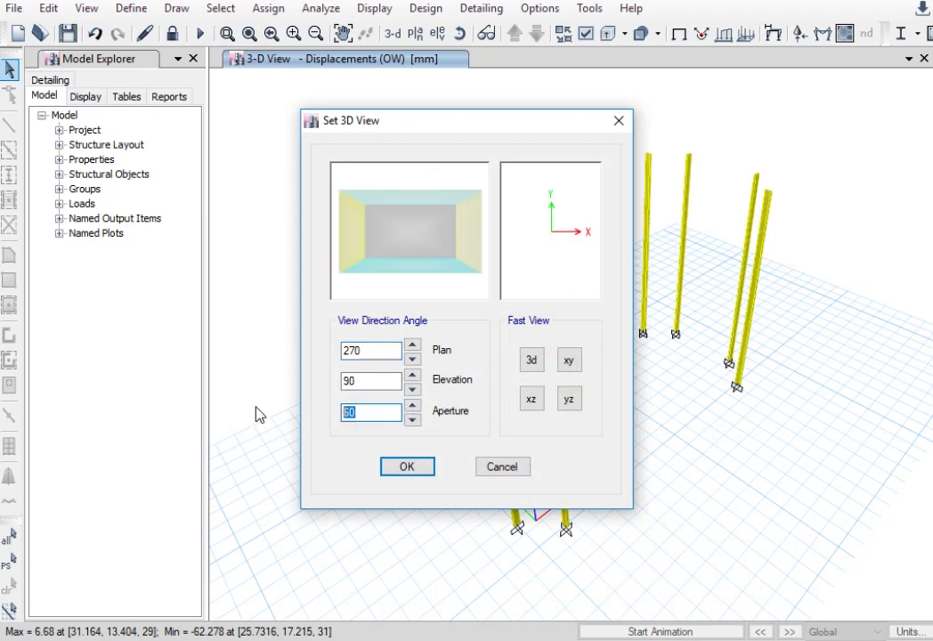
pyautogui.write('0')
pyautogui.click(407, 467)
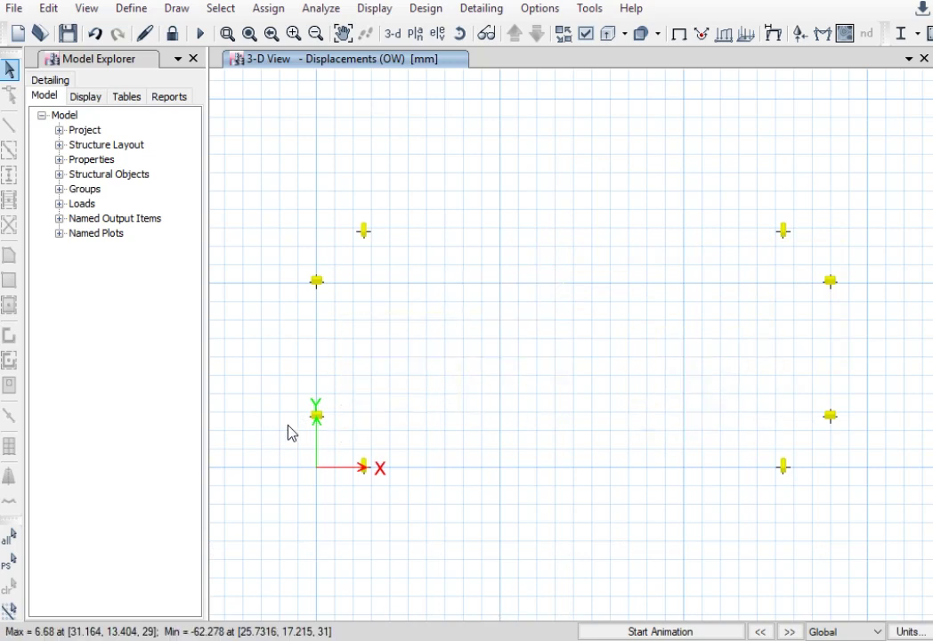
# Select the column on the Y axis nearest the origin with a window and return to the default 3-D view.
pyautogui.moveTo(287, 427); pyautogui.dragTo(354, 401)
pyautogui.click(393, 33)
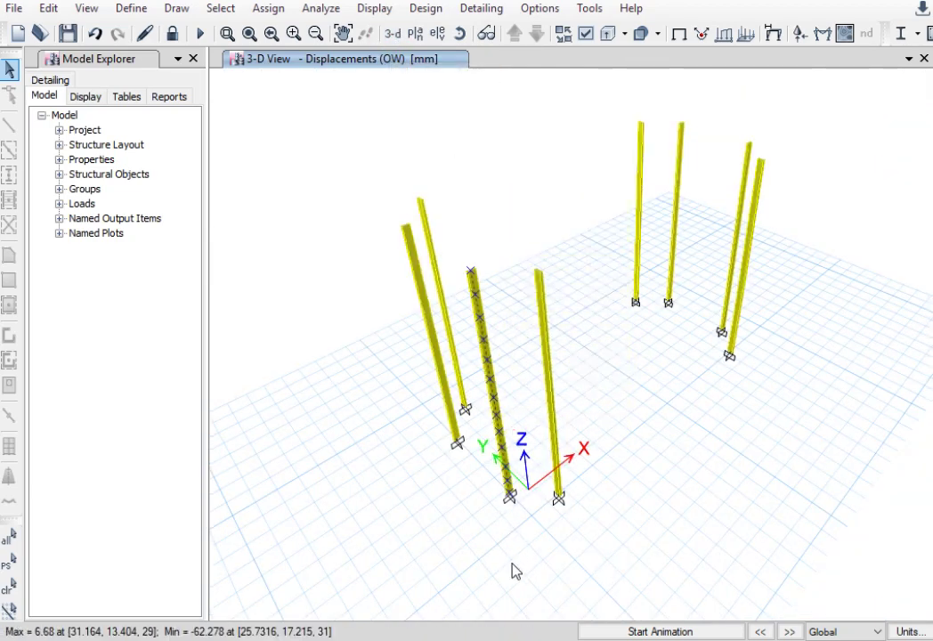
# Look straight down on the columns again using the xy fast view and an aperture of 0.
pyautogui.click(87, 8)
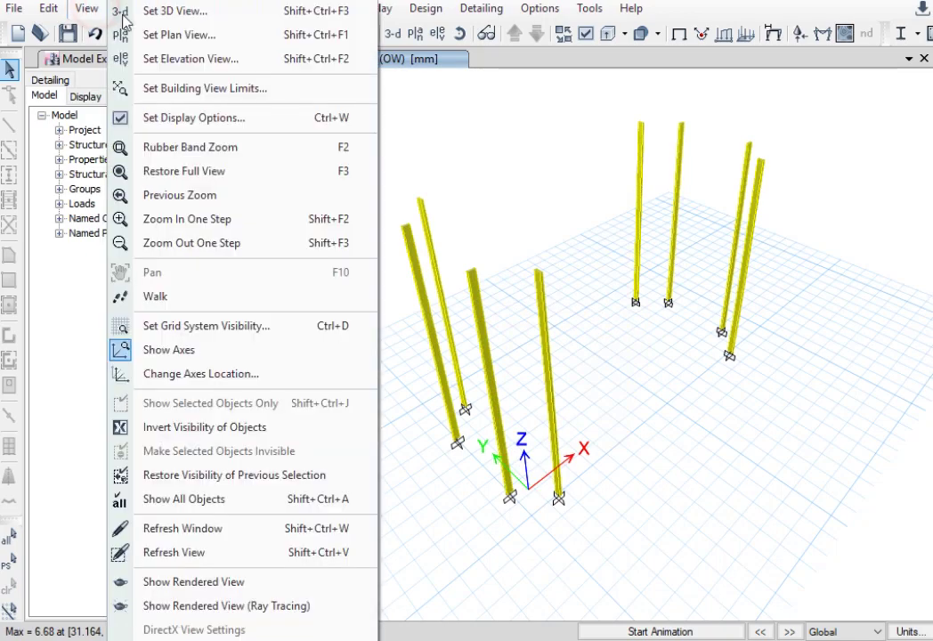
pyautogui.click(124, 13)
pyautogui.click(569, 359)
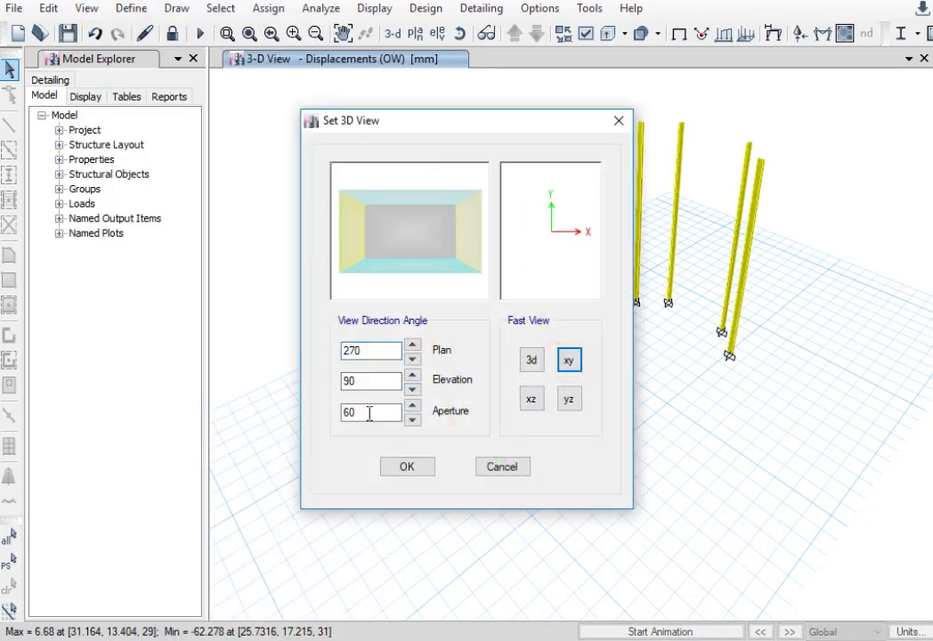
pyautogui.doubleClick(365, 412)
pyautogui.write('0')
pyautogui.click(426, 463)
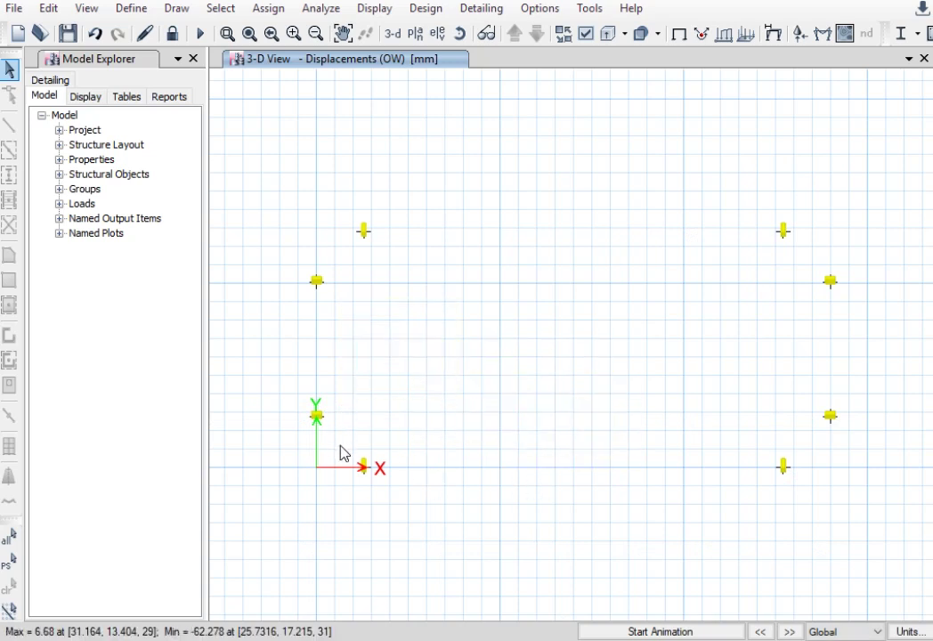
# Sketch a freehand green 3D box representing a column in the empty area beside the two columns nearest the origin.
pyautogui.scroll(3, 341, 452)
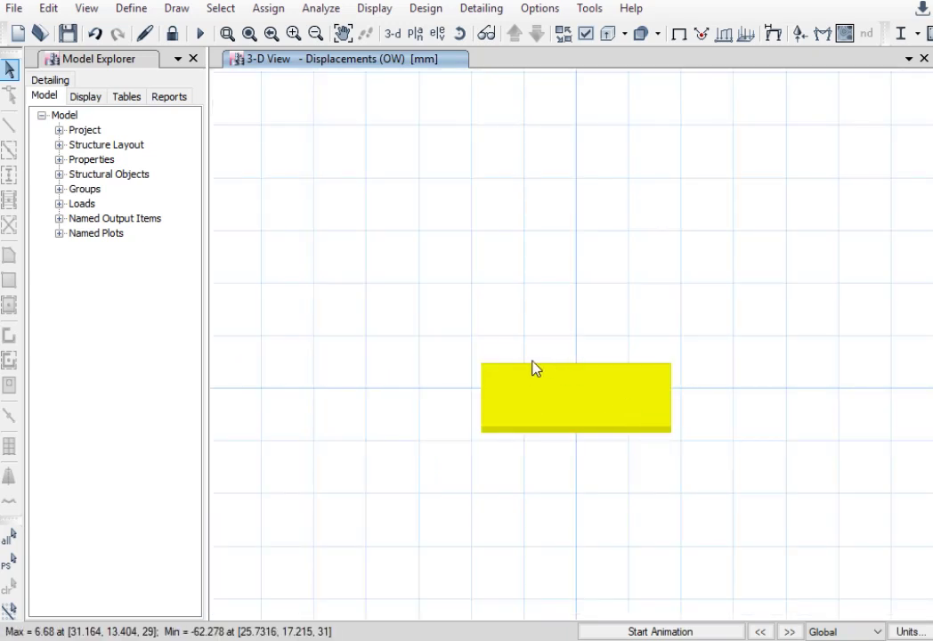
pyautogui.scroll(-3, 596, 391)
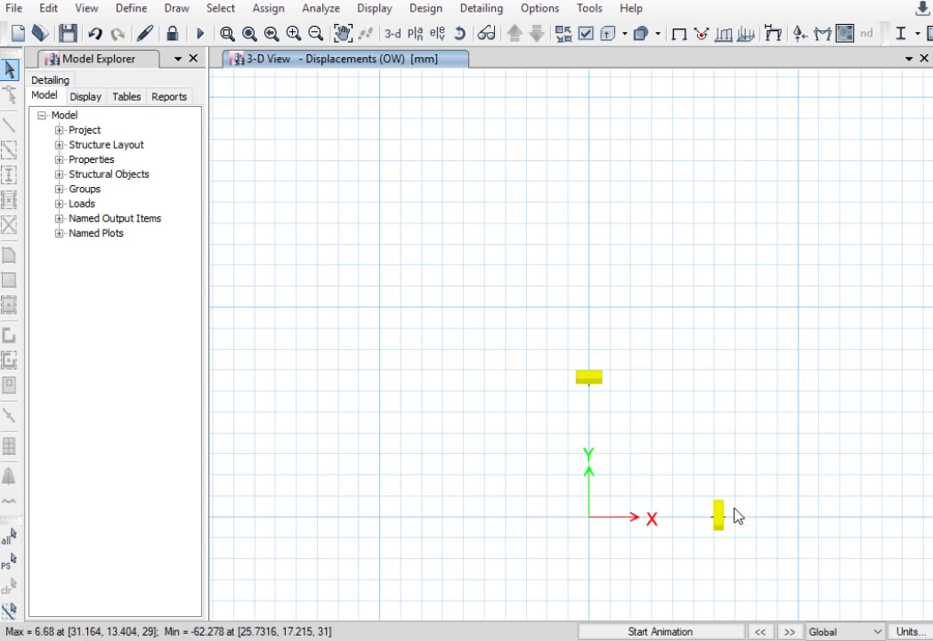
pyautogui.scroll(-1, 743, 519)
pyautogui.scroll(-1, 638, 423)
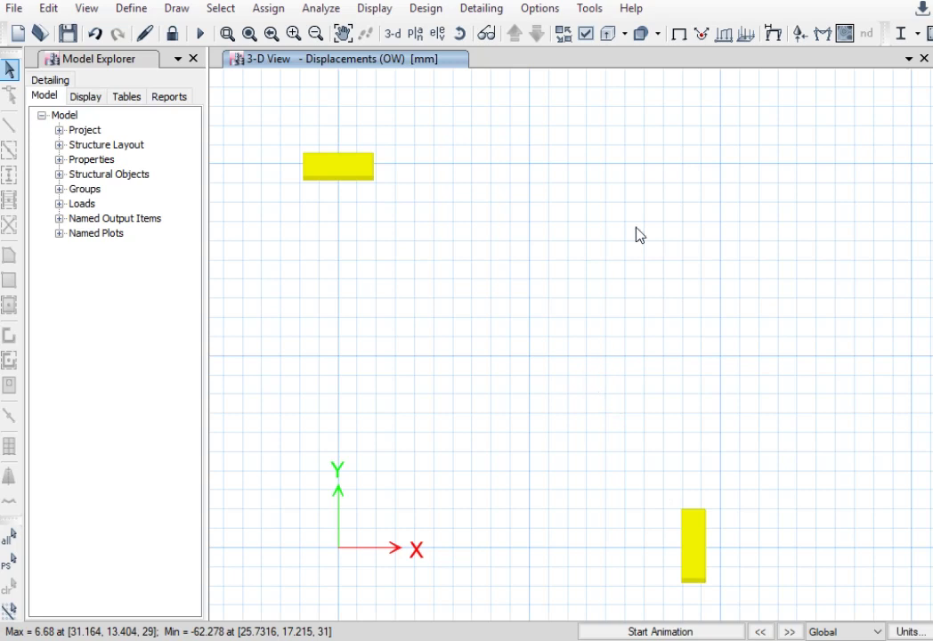
pyautogui.click(922, 8)
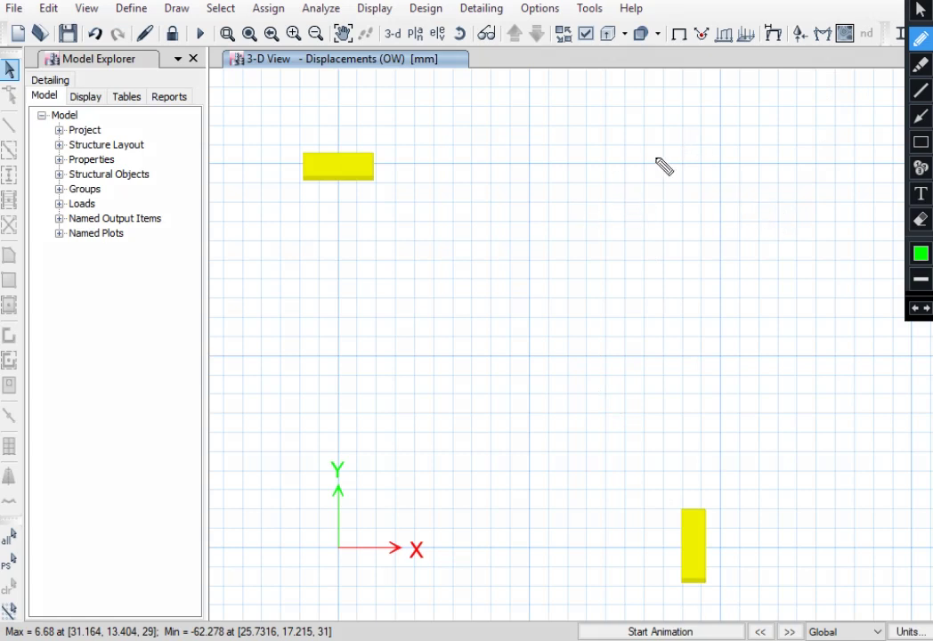
pyautogui.moveTo(710, 119)
pyautogui.mouseDown()
pyautogui.moveTo(589, 111)
pyautogui.moveTo(515, 166)
pyautogui.moveTo(733, 161)
pyautogui.moveTo(694, 120)
pyautogui.moveTo(786, 122)
pyautogui.moveTo(733, 163)
pyautogui.moveTo(768, 398)
pyautogui.mouseUp()
pyautogui.moveTo(801, 122)
pyautogui.mouseDown()
pyautogui.moveTo(821, 330)
pyautogui.moveTo(818, 375)
pyautogui.moveTo(776, 385)
pyautogui.mouseUp()
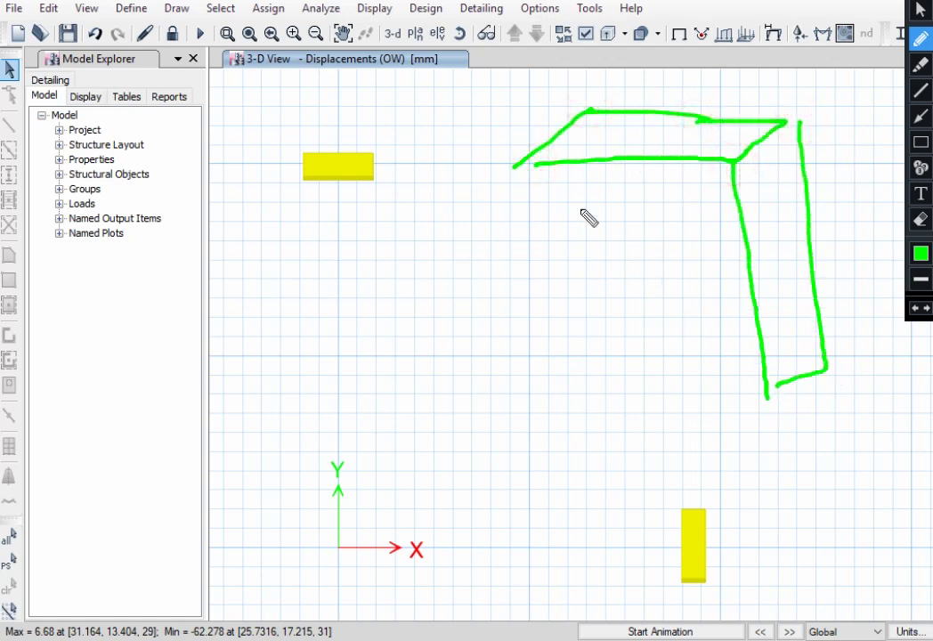
pyautogui.moveTo(521, 168); pyautogui.dragTo(555, 265)
pyautogui.moveTo(573, 347)
pyautogui.mouseDown()
pyautogui.moveTo(580, 394)
pyautogui.moveTo(748, 384)
pyautogui.mouseUp()
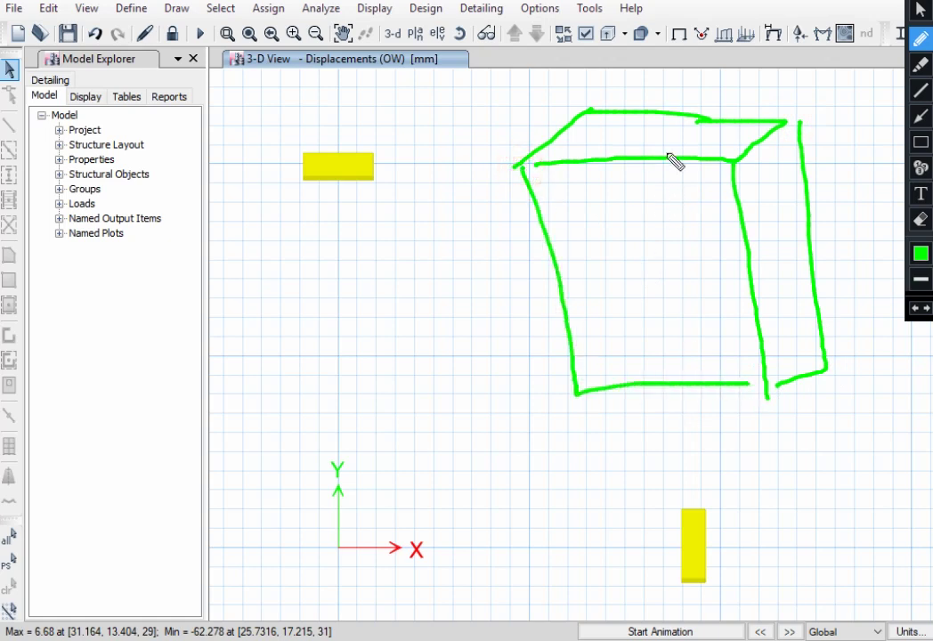
# Draw the sketched column's three local axes with the pen and label them 1, 2 and 3.
pyautogui.moveTo(662, 132); pyautogui.dragTo(672, 351)
pyautogui.moveTo(689, 258); pyautogui.dragTo(689, 287)
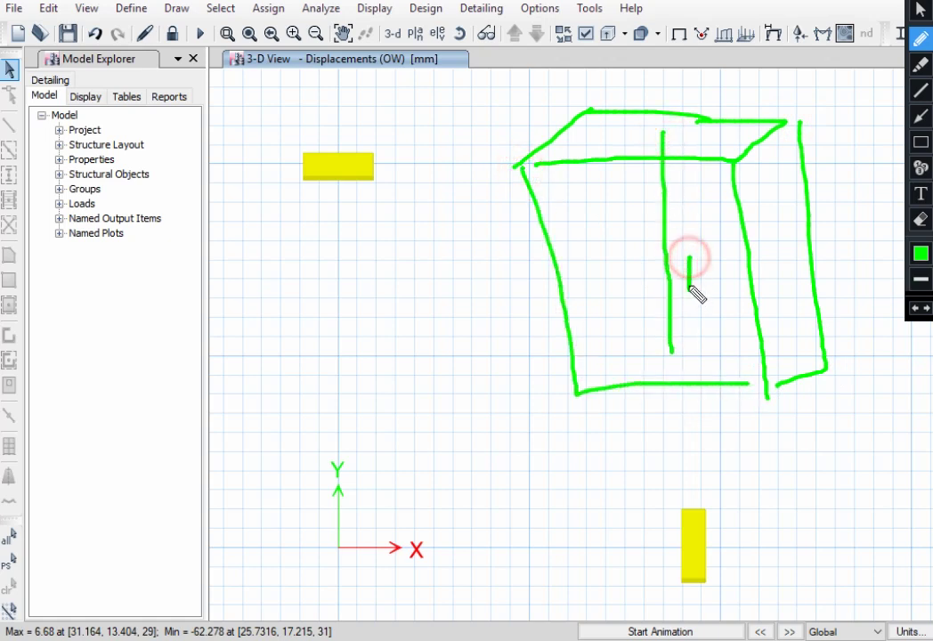
pyautogui.moveTo(698, 227)
pyautogui.mouseDown()
pyautogui.moveTo(681, 266)
pyautogui.moveTo(689, 294)
pyautogui.moveTo(712, 227)
pyautogui.mouseUp()
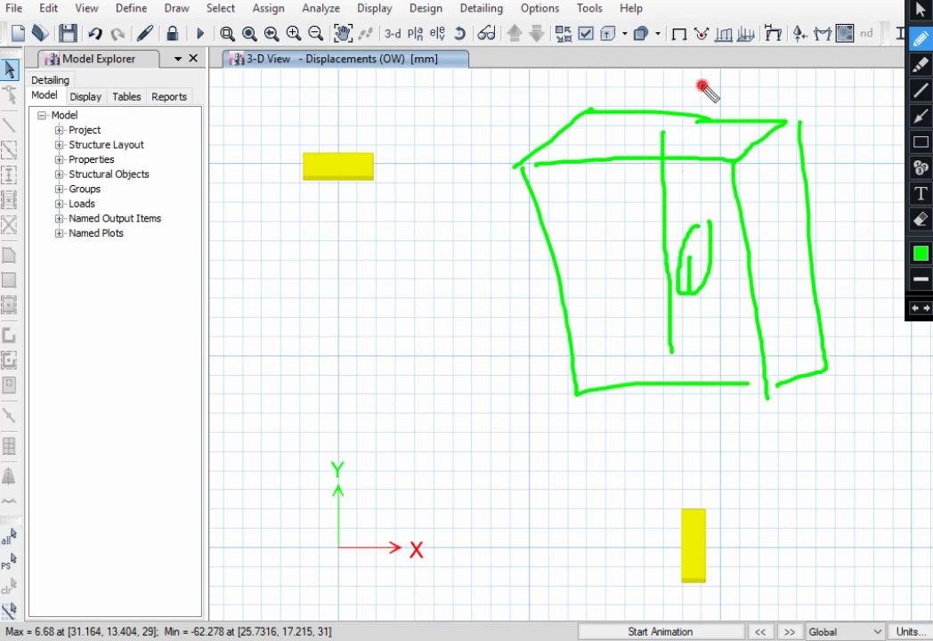
pyautogui.moveTo(704, 85); pyautogui.dragTo(619, 196)
pyautogui.moveTo(524, 122); pyautogui.dragTo(802, 124)
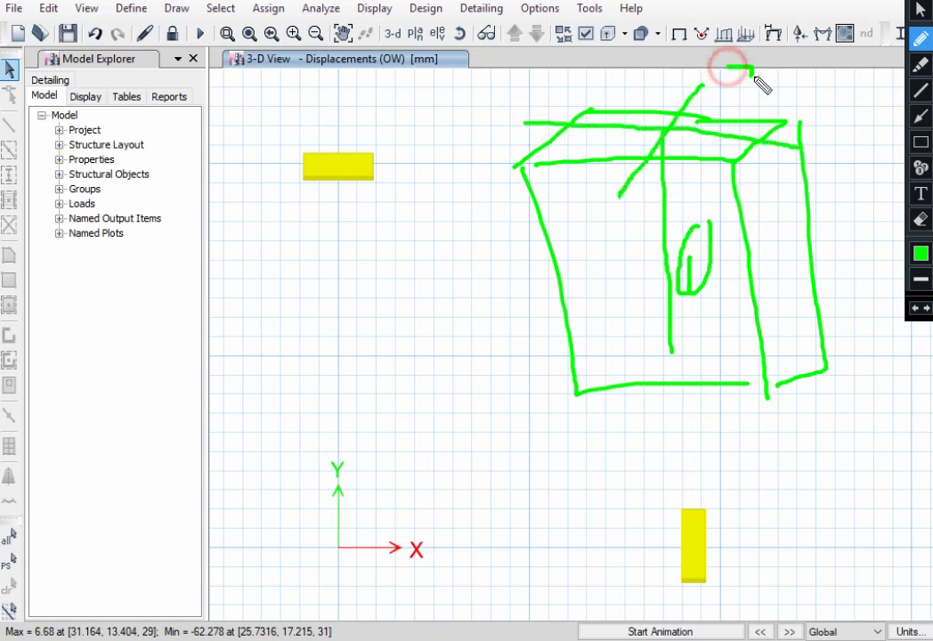
pyautogui.moveTo(727, 66); pyautogui.dragTo(750, 97)
pyautogui.moveTo(492, 92)
pyautogui.mouseDown()
pyautogui.moveTo(504, 103)
pyautogui.moveTo(541, 103)
pyautogui.mouseUp()
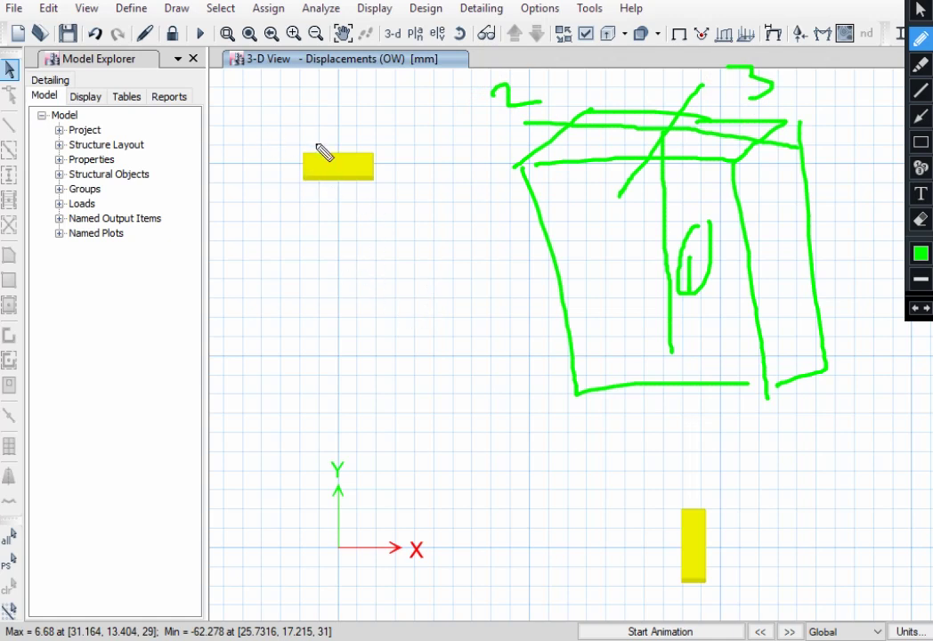
# Draw arrows for local axes 2 and 3 on the column on the Y axis and write "M33 =" beside it.
pyautogui.moveTo(355, 166)
pyautogui.mouseDown()
pyautogui.moveTo(415, 162)
pyautogui.moveTo(414, 185)
pyautogui.moveTo(433, 183)
pyautogui.mouseUp()
pyautogui.moveTo(355, 167)
pyautogui.mouseDown()
pyautogui.moveTo(345, 111)
pyautogui.moveTo(388, 92)
pyautogui.moveTo(364, 119)
pyautogui.moveTo(388, 133)
pyautogui.moveTo(372, 143)
pyautogui.mouseUp()
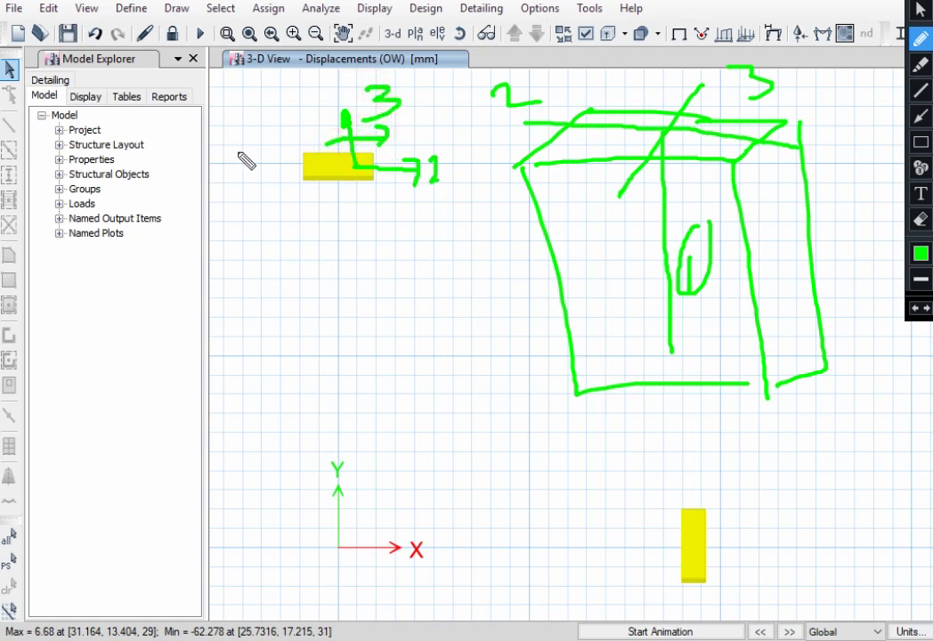
pyautogui.moveTo(198, 160)
pyautogui.mouseDown()
pyautogui.moveTo(196, 131)
pyautogui.moveTo(242, 143)
pyautogui.moveTo(250, 131)
pyautogui.moveTo(285, 144)
pyautogui.mouseUp()
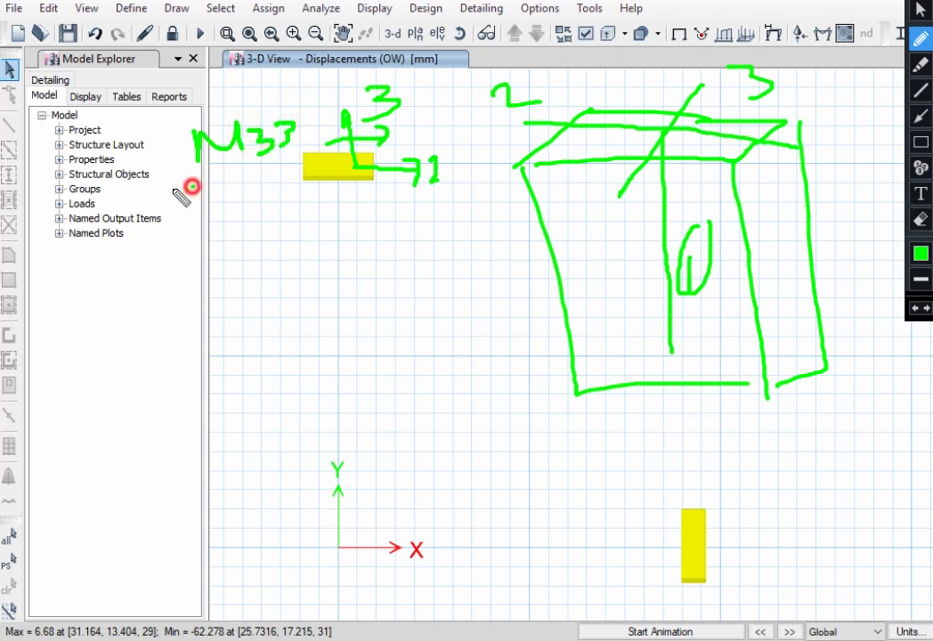
pyautogui.moveTo(190, 188)
pyautogui.mouseDown()
pyautogui.moveTo(173, 189)
pyautogui.moveTo(181, 194)
pyautogui.mouseUp()
# Label the column's two local axis arrows with the matching global directions, y and x.
pyautogui.moveTo(331, 32)
pyautogui.mouseDown()
pyautogui.moveTo(335, 69)
pyautogui.moveTo(307, 87)
pyautogui.mouseUp()
pyautogui.click(469, 145)
pyautogui.moveTo(469, 145)
pyautogui.mouseDown()
pyautogui.moveTo(451, 175)
pyautogui.moveTo(465, 169)
pyautogui.mouseUp()
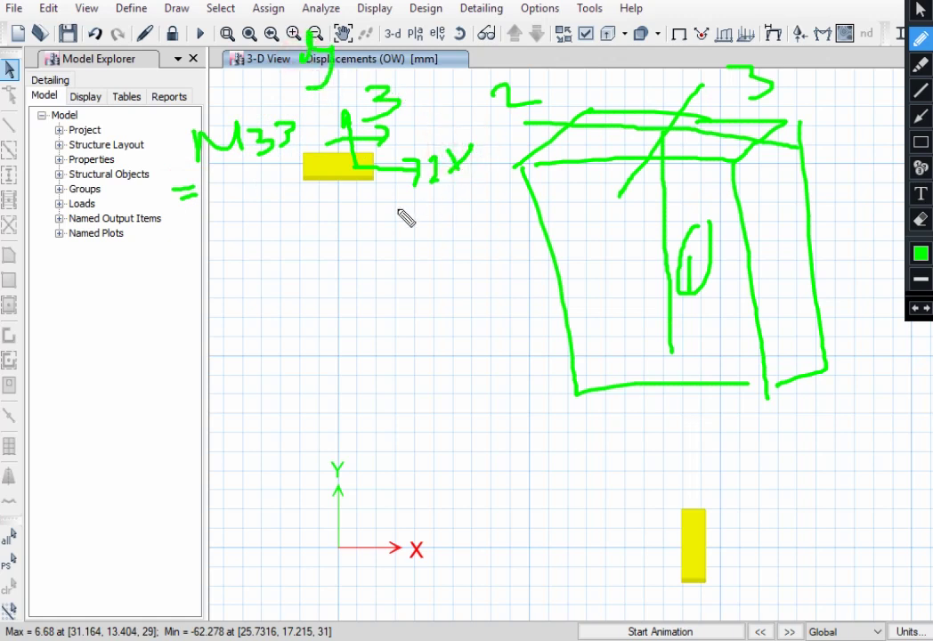
# Complete the note beside the column on the Y axis as "M33 = My" and add "M22 = Mx" below it.
pyautogui.moveTo(234, 184)
pyautogui.mouseDown()
pyautogui.moveTo(266, 193)
pyautogui.moveTo(283, 166)
pyautogui.moveTo(287, 221)
pyautogui.moveTo(253, 294)
pyautogui.mouseUp()
pyautogui.moveTo(251, 237)
pyautogui.mouseDown()
pyautogui.moveTo(290, 276)
pyautogui.moveTo(291, 264)
pyautogui.moveTo(350, 257)
pyautogui.moveTo(436, 268)
pyautogui.moveTo(440, 244)
pyautogui.moveTo(445, 268)
pyautogui.mouseUp()
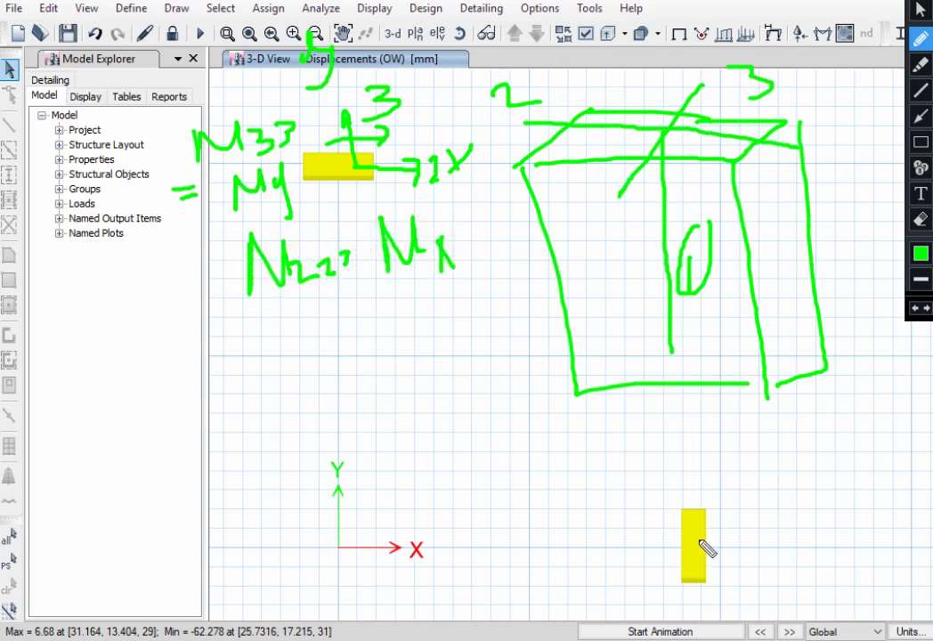
# Draw arrows for local axes 2 and 3 on the column on the X axis and label them 2 and 3.
pyautogui.moveTo(695, 552)
pyautogui.mouseDown()
pyautogui.moveTo(699, 476)
pyautogui.moveTo(768, 463)
pyautogui.mouseUp()
pyautogui.click(708, 456)
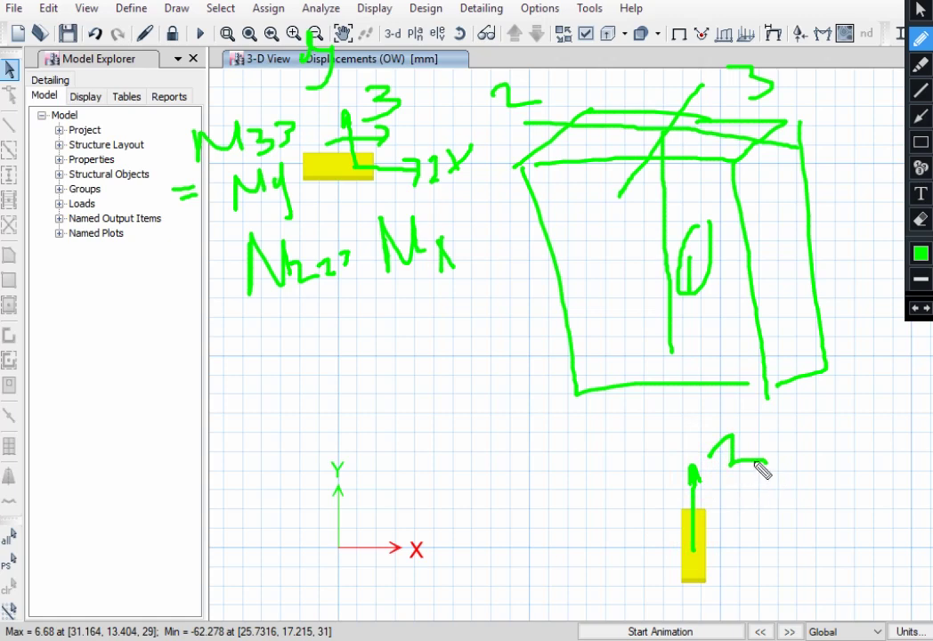
pyautogui.moveTo(694, 546)
pyautogui.mouseDown()
pyautogui.moveTo(787, 547)
pyautogui.moveTo(773, 563)
pyautogui.moveTo(797, 542)
pyautogui.mouseUp()
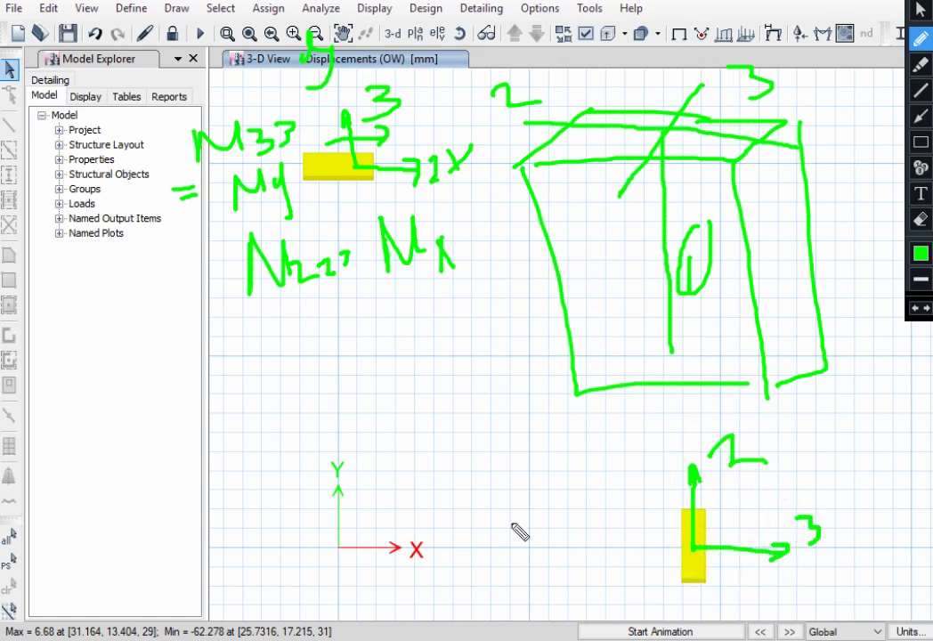
# Mark the rotation about axis 3 and write "M3 = Mx" and "2 = My" beside the column on the X axis.
pyautogui.moveTo(485, 554)
pyautogui.mouseDown()
pyautogui.moveTo(483, 508)
pyautogui.moveTo(521, 536)
pyautogui.moveTo(579, 499)
pyautogui.moveTo(571, 509)
pyautogui.mouseUp()
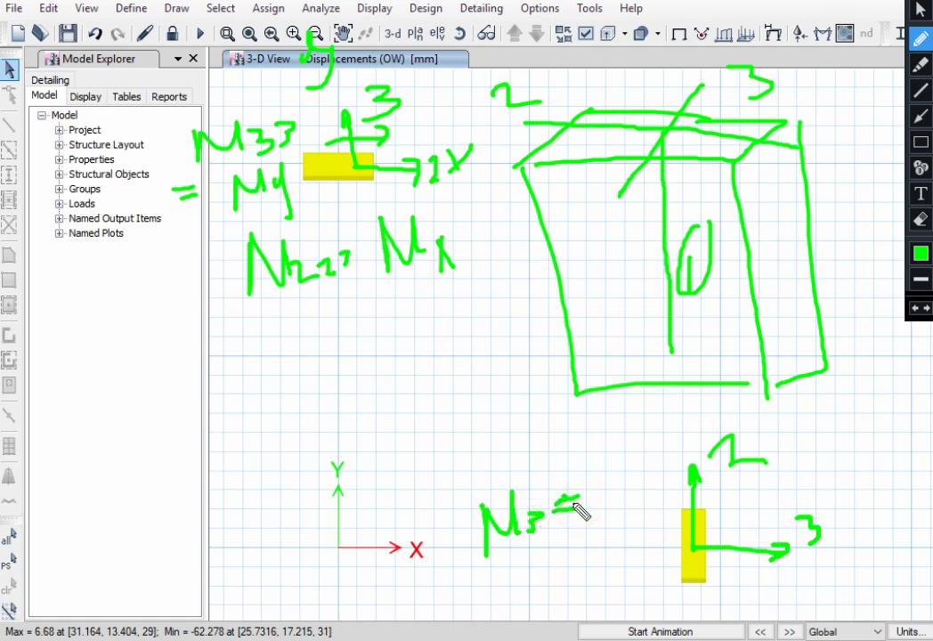
pyautogui.moveTo(750, 578)
pyautogui.mouseDown()
pyautogui.moveTo(754, 532)
pyautogui.moveTo(745, 525)
pyautogui.mouseUp()
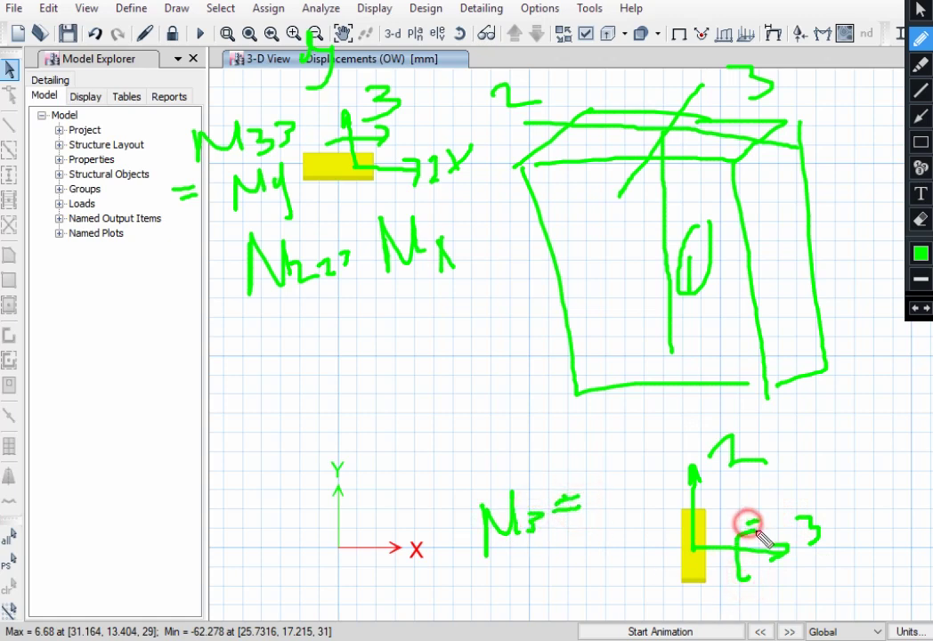
pyautogui.moveTo(602, 512)
pyautogui.mouseDown()
pyautogui.moveTo(621, 471)
pyautogui.moveTo(624, 504)
pyautogui.moveTo(651, 505)
pyautogui.moveTo(630, 507)
pyautogui.mouseUp()
pyautogui.moveTo(490, 559)
pyautogui.mouseDown()
pyautogui.moveTo(494, 591)
pyautogui.moveTo(545, 563)
pyautogui.moveTo(582, 572)
pyautogui.moveTo(607, 563)
pyautogui.moveTo(624, 569)
pyautogui.moveTo(621, 556)
pyautogui.moveTo(663, 566)
pyautogui.mouseUp()
pyautogui.moveTo(673, 550); pyautogui.dragTo(666, 580)
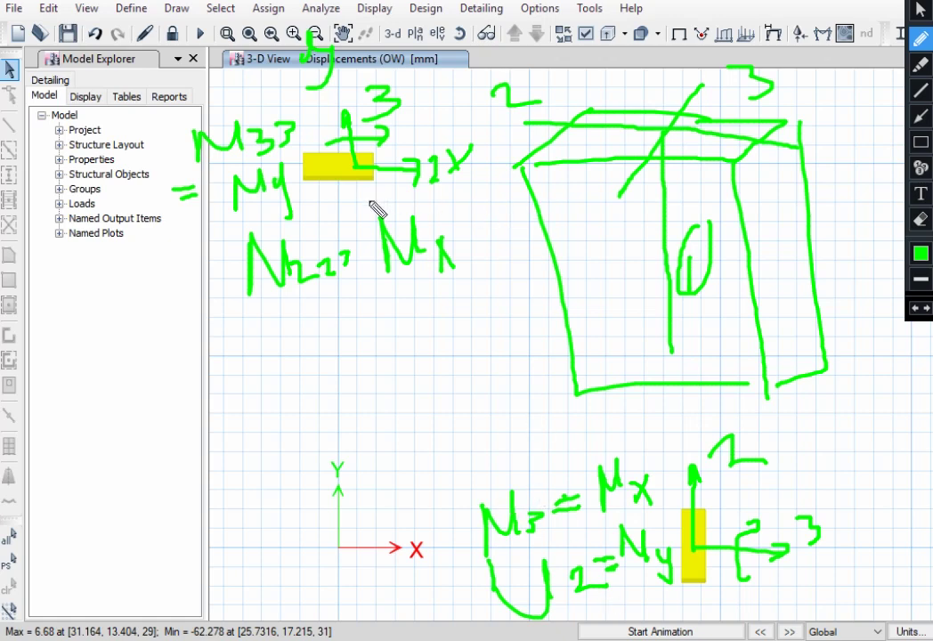
# Underline Mx in the moment notes of both columns, and clear all the pen annotations.
pyautogui.moveTo(374, 278); pyautogui.dragTo(472, 278)
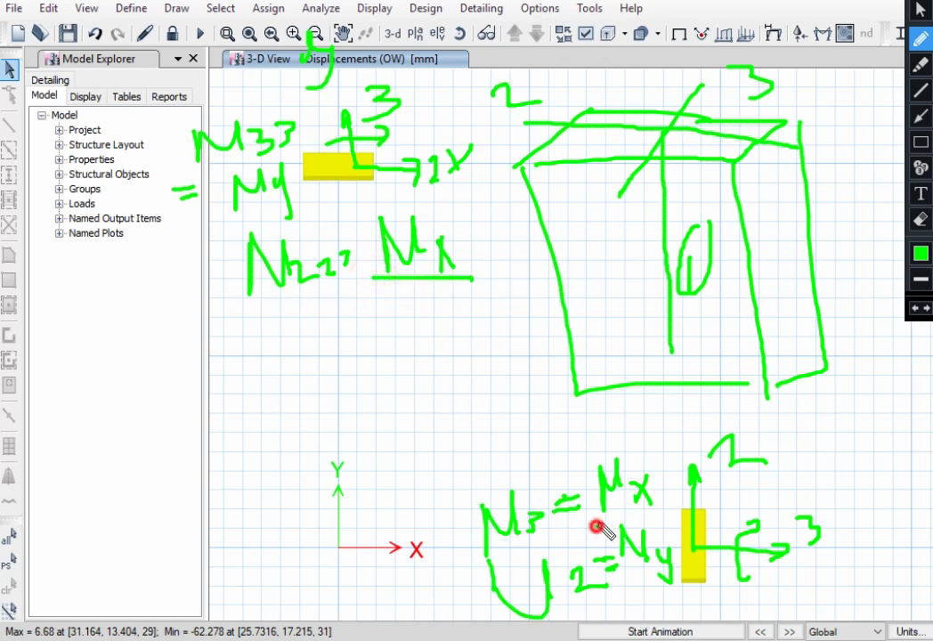
pyautogui.moveTo(594, 526); pyautogui.dragTo(664, 516)
pyautogui.press('Escape')
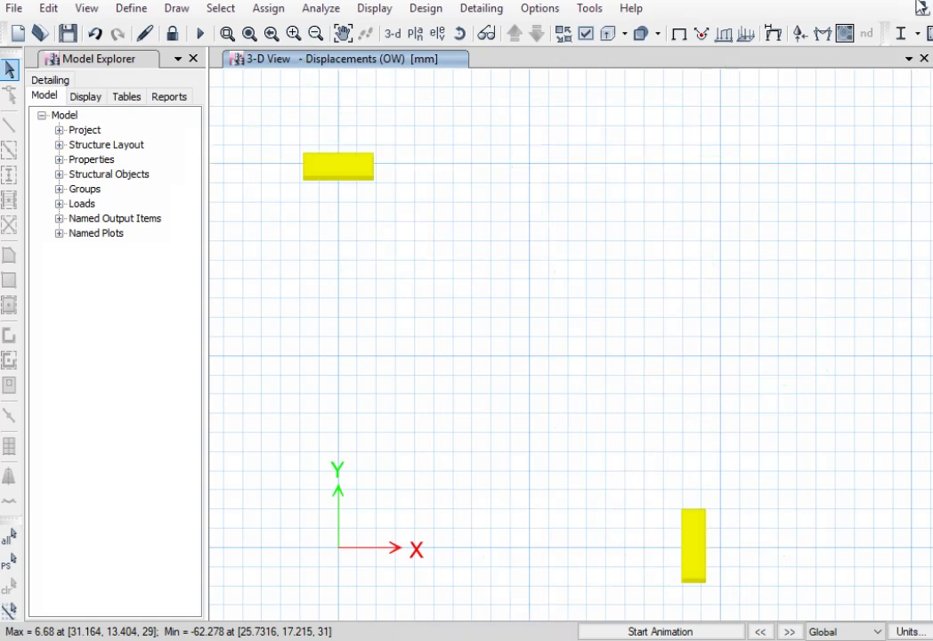
# Select the two columns on the Y axis and the two matching columns at the opposite end of the plan with selection windows.
pyautogui.click(545, 224)
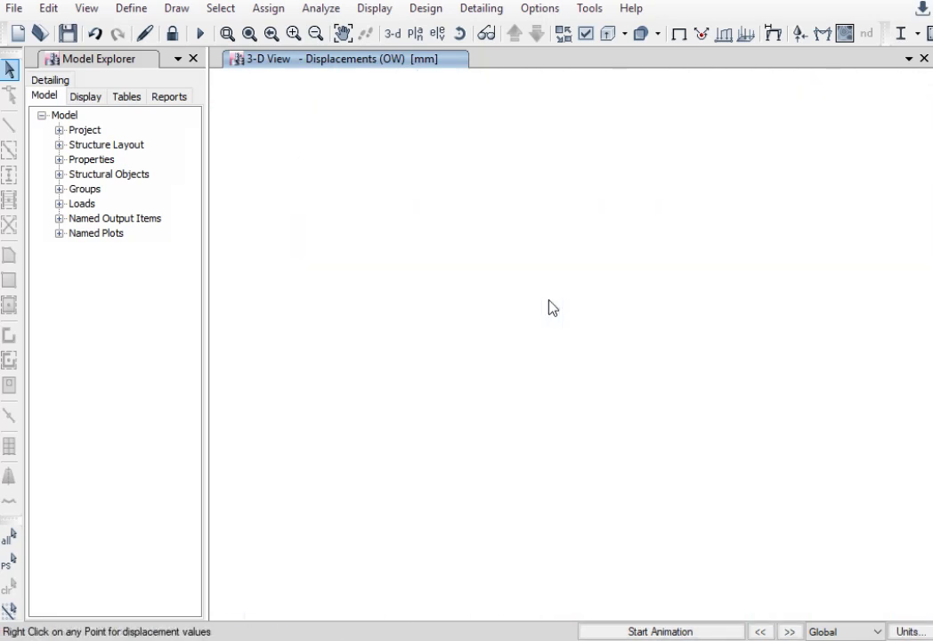
pyautogui.rightClick(438, 332)
pyautogui.moveTo(245, 511); pyautogui.dragTo(347, 332)
pyautogui.rightClick(764, 514)
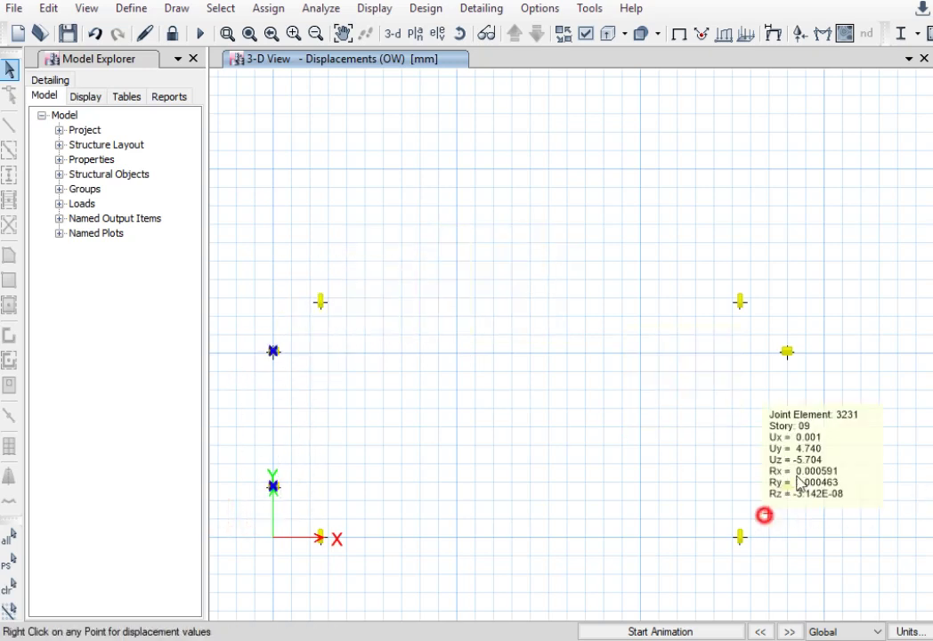
pyautogui.moveTo(764, 515); pyautogui.dragTo(872, 324)
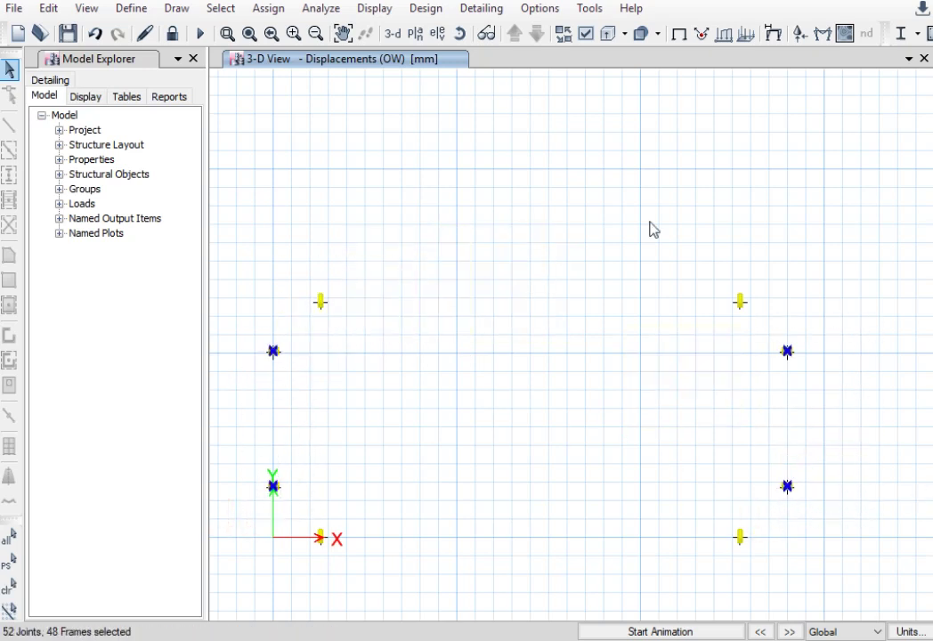
# Display the Column Forces table from the analysis frame results for the selected columns.
pyautogui.click(123, 96)
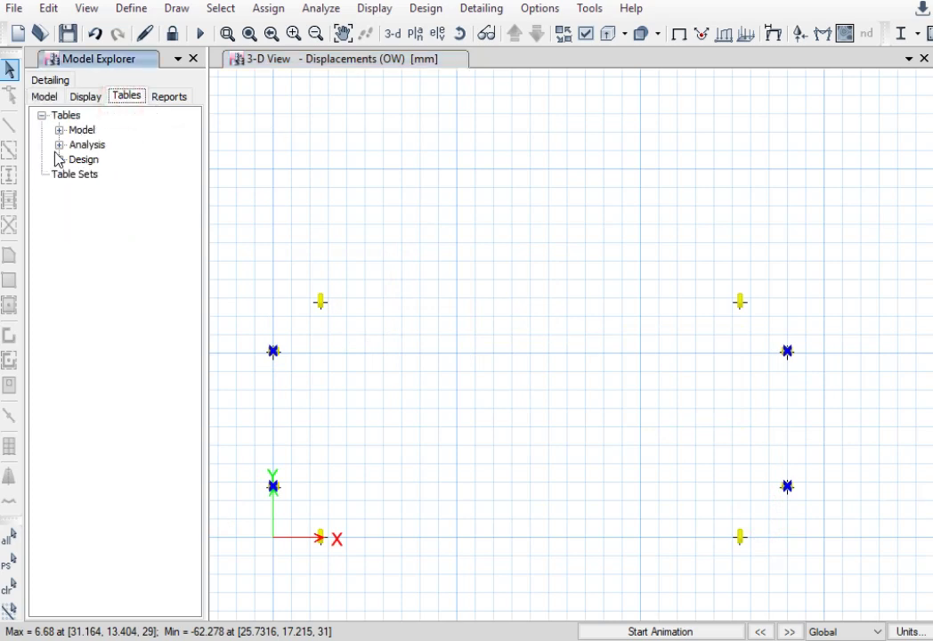
pyautogui.click(59, 144)
pyautogui.click(77, 233)
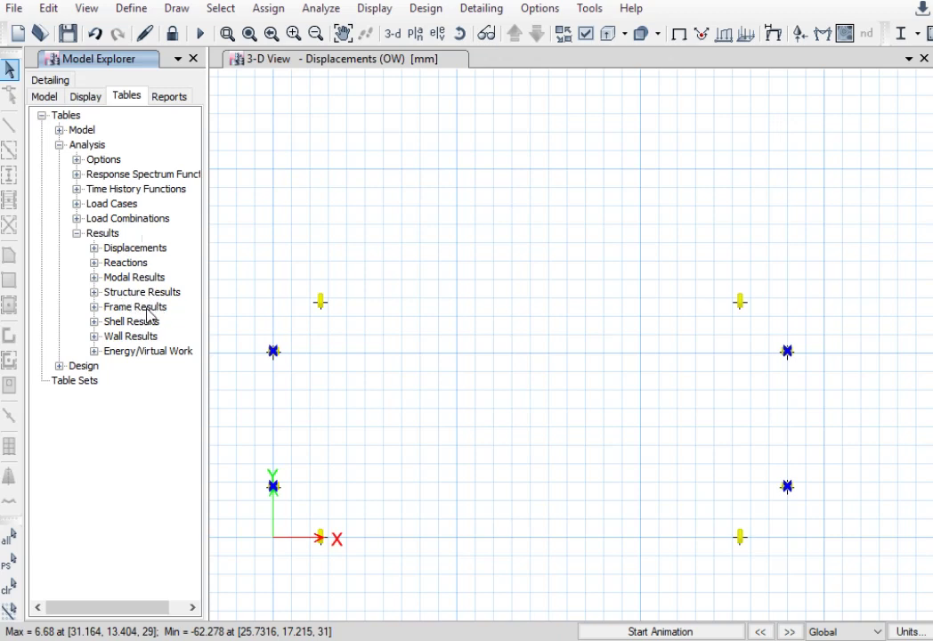
pyautogui.click(94, 306)
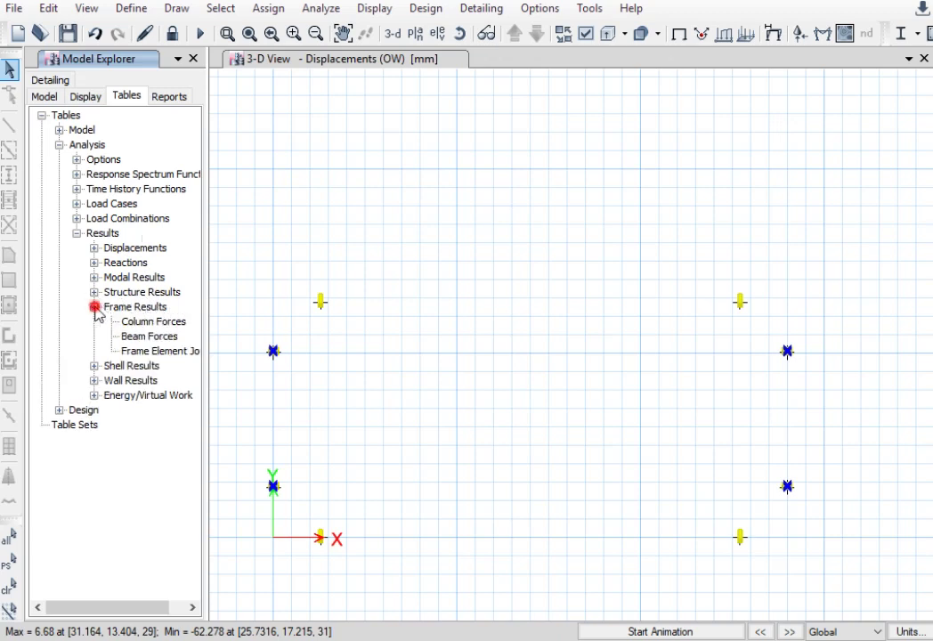
pyautogui.doubleClick(153, 321)
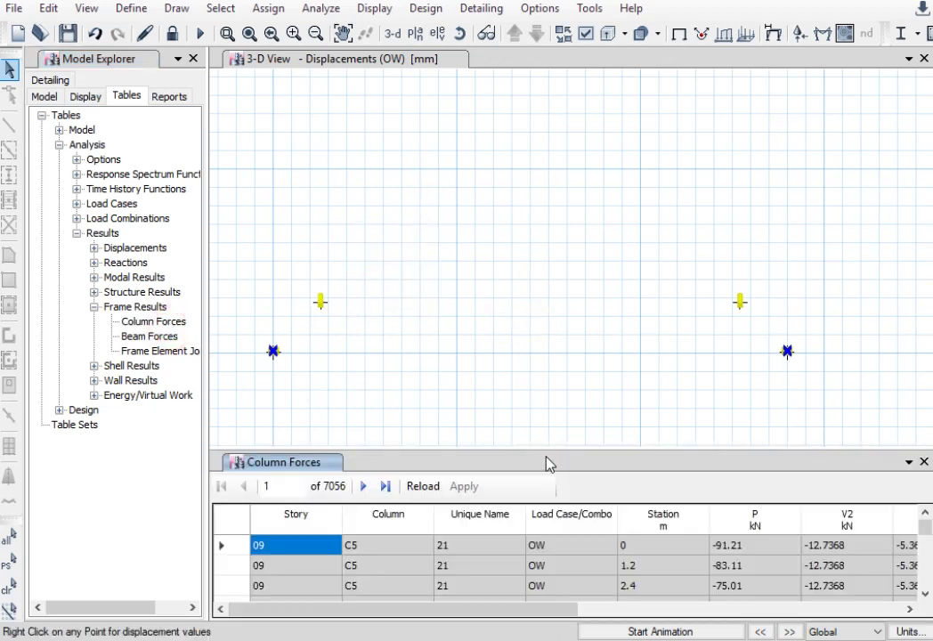
# Enlarge the Column Forces table and export it to Excel.
pyautogui.moveTo(554, 448); pyautogui.dragTo(585, 285)
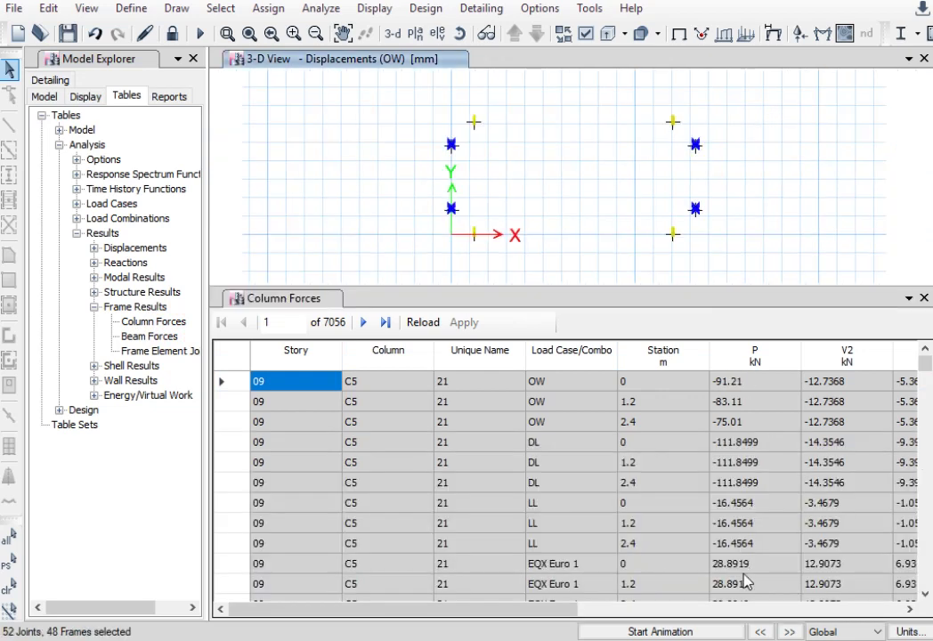
pyautogui.rightClick(532, 490)
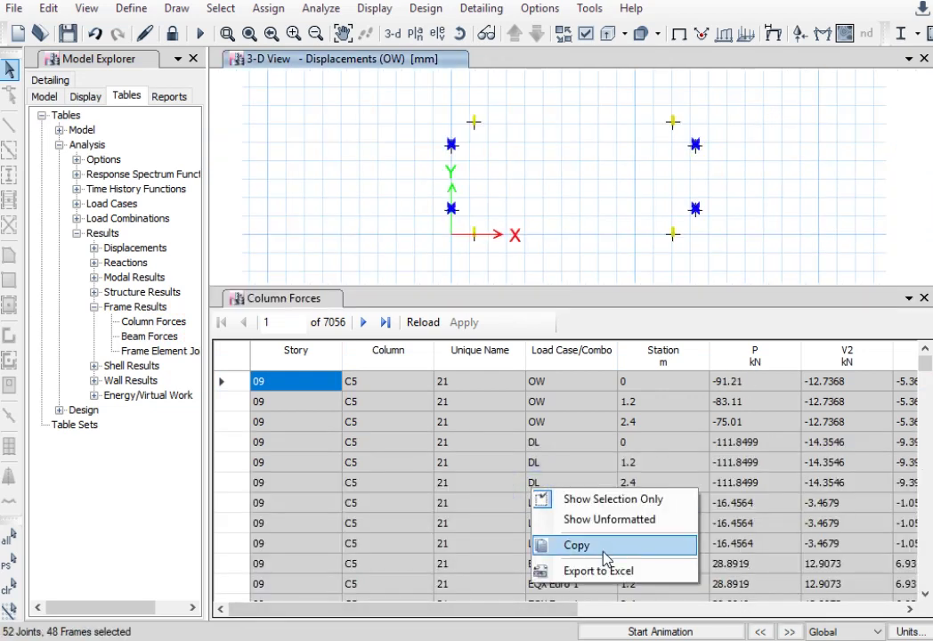
pyautogui.click(648, 574)
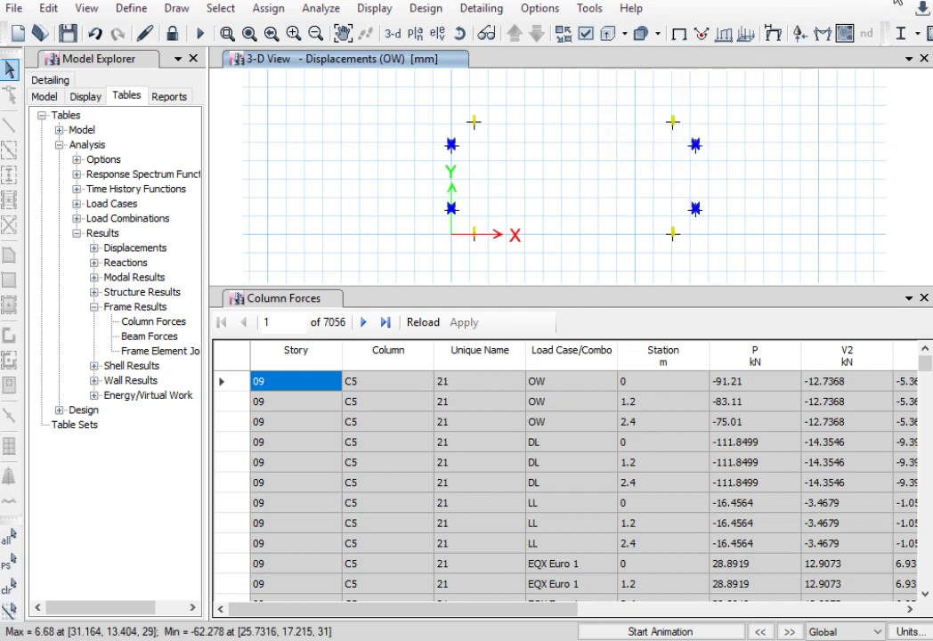
# Sketch a column line with marks at its two ends and its middle, and circle the 2.4 m station in the table.
pyautogui.hotkey('ctrl', 'shift', '1')
pyautogui.moveTo(548, 89); pyautogui.dragTo(577, 312)
pyautogui.moveTo(635, 308); pyautogui.dragTo(542, 309)
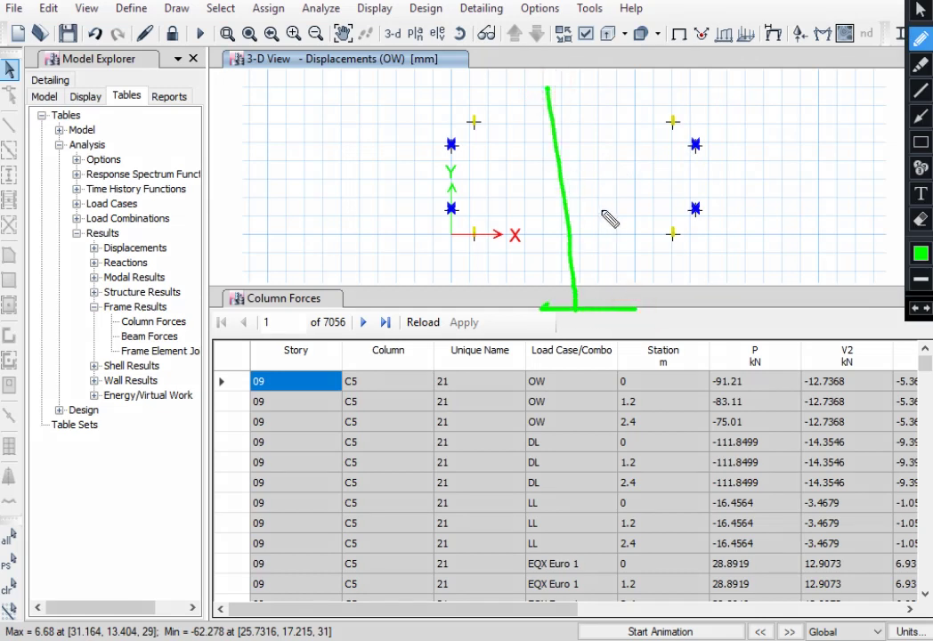
pyautogui.moveTo(608, 205); pyautogui.dragTo(519, 216)
pyautogui.moveTo(604, 87); pyautogui.dragTo(490, 93)
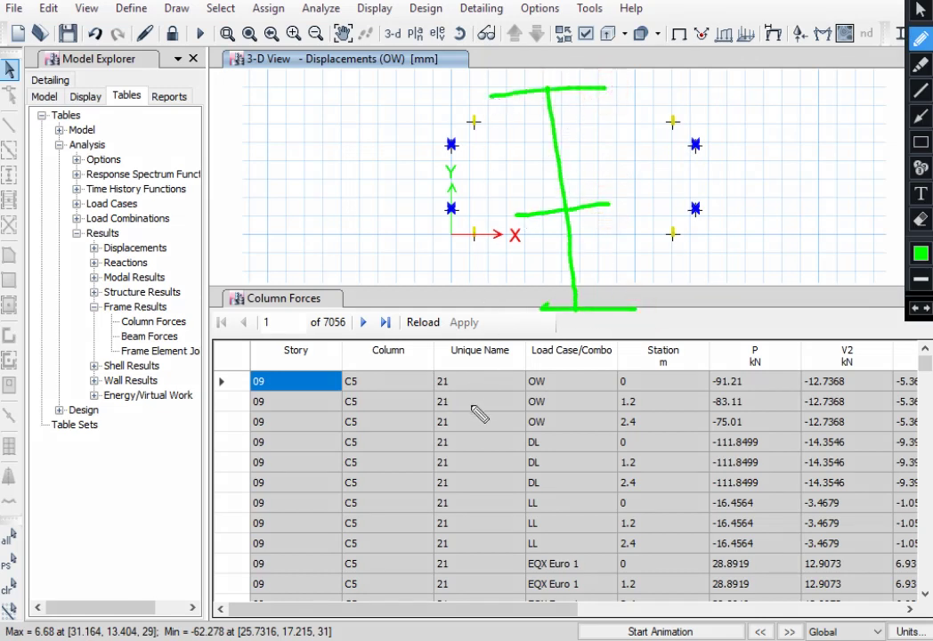
pyautogui.moveTo(647, 415)
pyautogui.mouseDown()
pyautogui.moveTo(614, 413)
pyautogui.moveTo(611, 424)
pyautogui.moveTo(649, 419)
pyautogui.mouseUp()
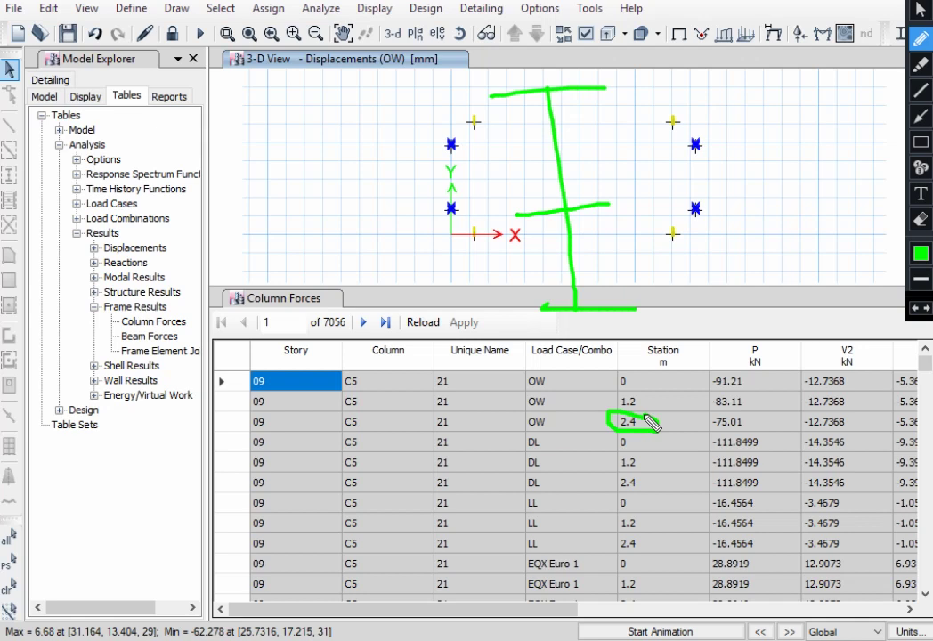
# Sketch a column framed by floor outlines with a double arrow for its clear height, and clear the annotations.
pyautogui.moveTo(326, 95)
pyautogui.mouseDown()
pyautogui.moveTo(381, 94)
pyautogui.moveTo(239, 100)
pyautogui.mouseUp()
pyautogui.moveTo(396, 118)
pyautogui.mouseDown()
pyautogui.moveTo(285, 139)
pyautogui.moveTo(327, 236)
pyautogui.mouseUp()
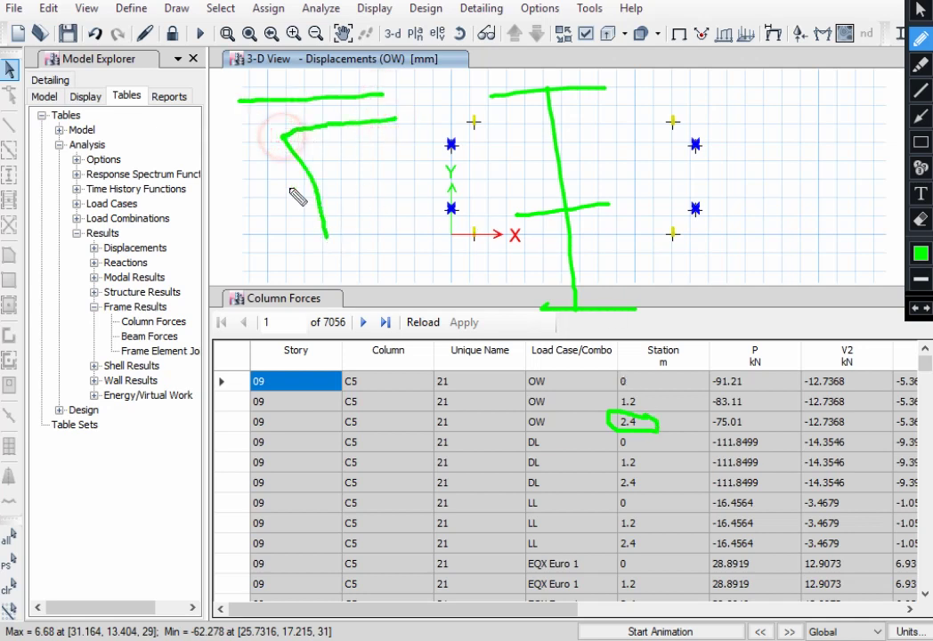
pyautogui.click(234, 116)
pyautogui.moveTo(234, 115); pyautogui.dragTo(270, 276)
pyautogui.moveTo(327, 231)
pyautogui.mouseDown()
pyautogui.moveTo(456, 267)
pyautogui.moveTo(267, 313)
pyautogui.mouseUp()
pyautogui.moveTo(359, 132)
pyautogui.mouseDown()
pyautogui.moveTo(409, 260)
pyautogui.moveTo(400, 253)
pyautogui.mouseUp()
pyautogui.moveTo(350, 142); pyautogui.dragTo(368, 143)
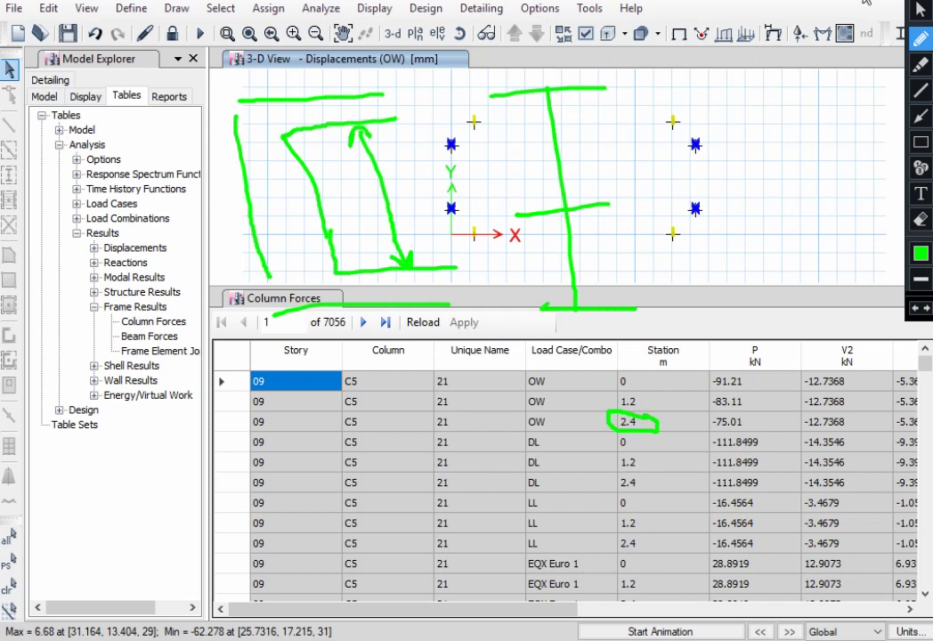
pyautogui.press('Escape')
# Examine the Column Forces rows for the different stories, columns, load combinations and stations.
pyautogui.scroll(-20, 624, 428)
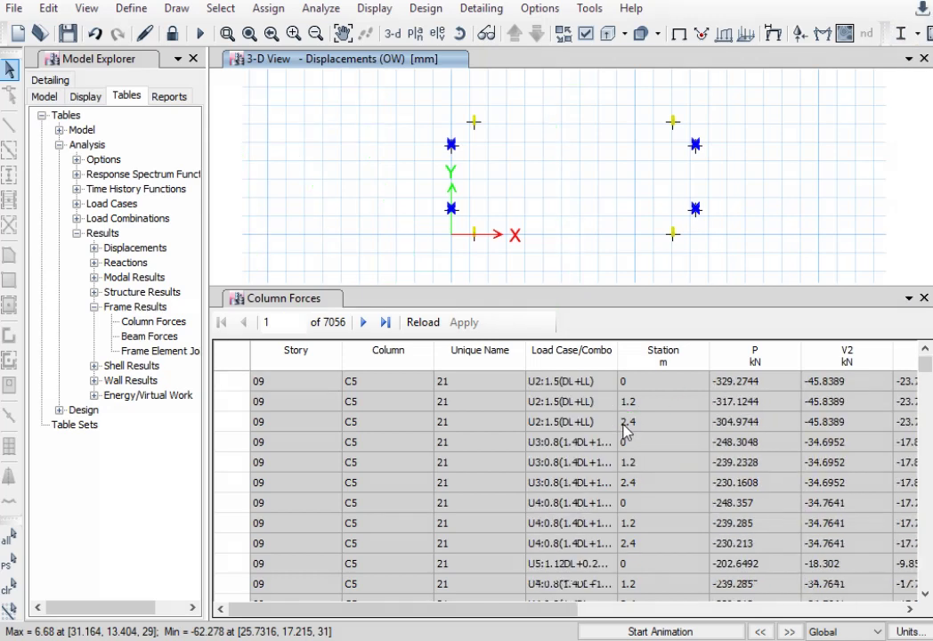
pyautogui.moveTo(926, 367); pyautogui.dragTo(926, 547)
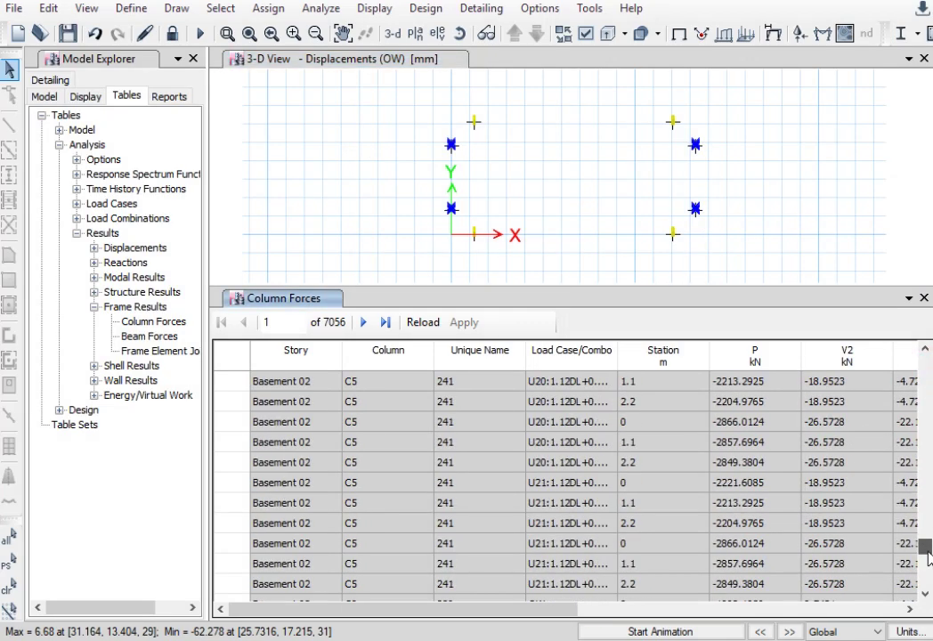
pyautogui.scroll(12, 606, 520)
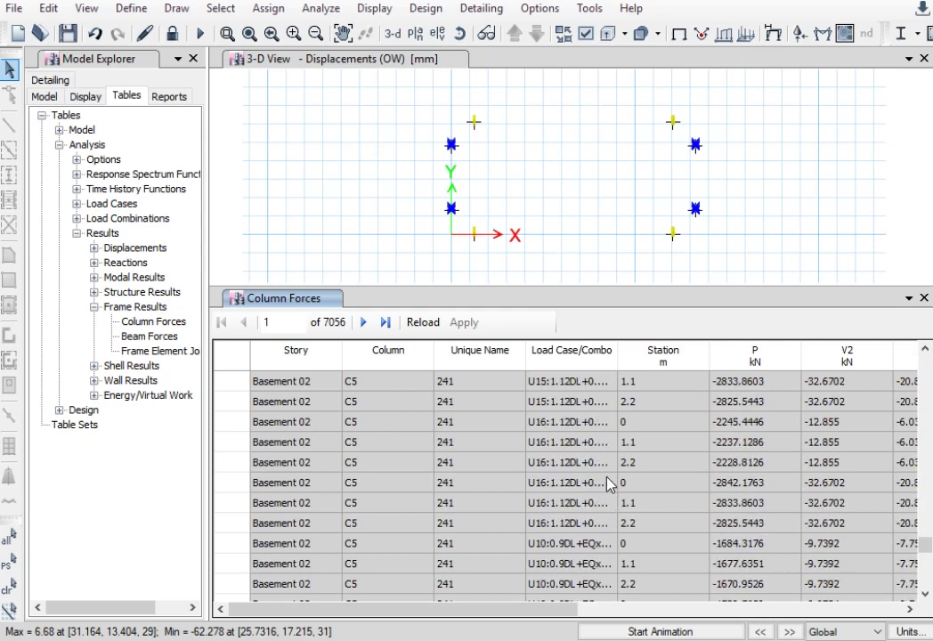
pyautogui.moveTo(926, 544); pyautogui.dragTo(926, 532)
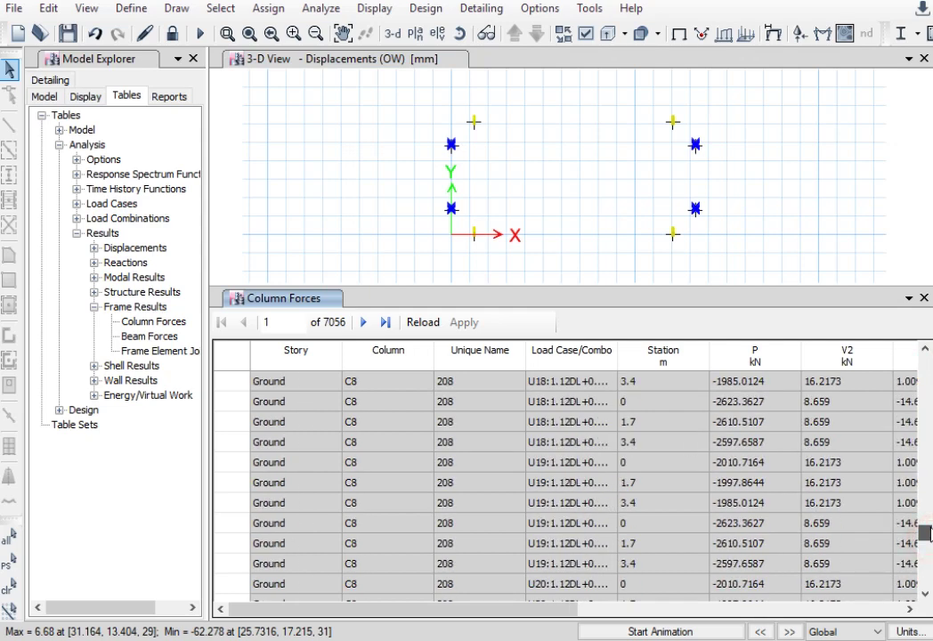
pyautogui.click(642, 502)
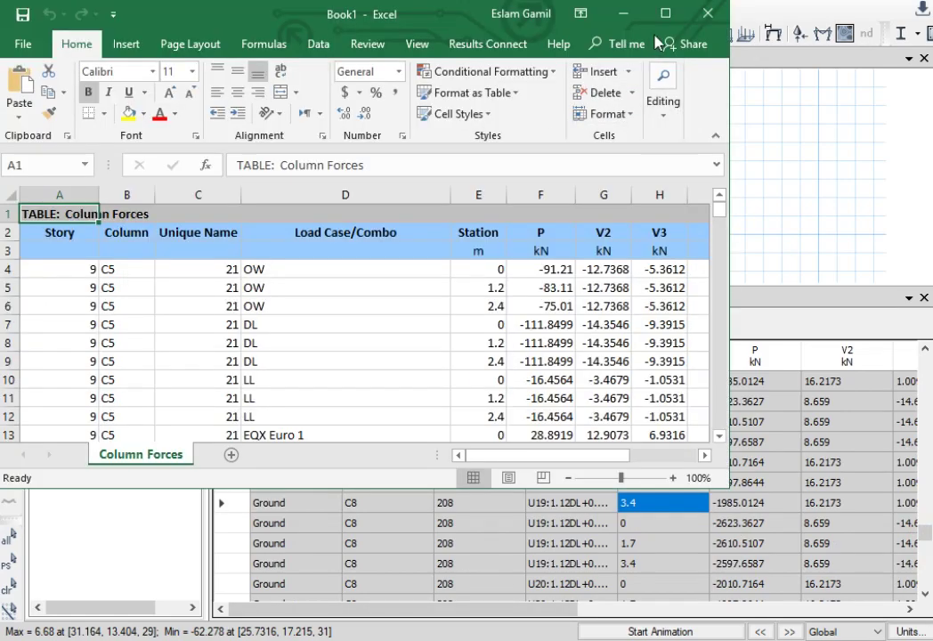
# Switch to the exported Excel workbook, maximize it and review the Column Forces rows from first to last.
pyautogui.moveTo(546, 16); pyautogui.dragTo(579, 0)
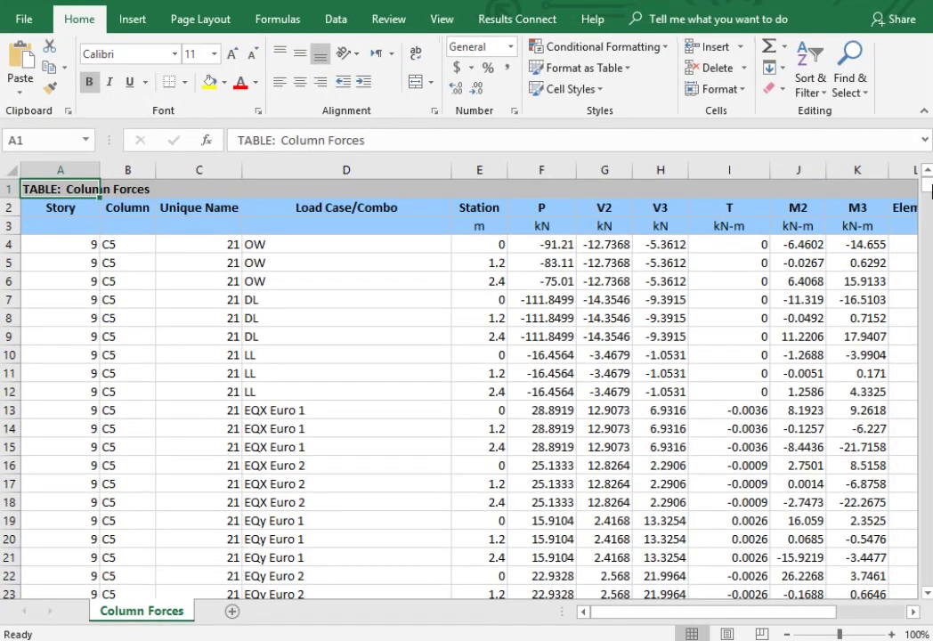
pyautogui.moveTo(926, 185); pyautogui.dragTo(931, 577)
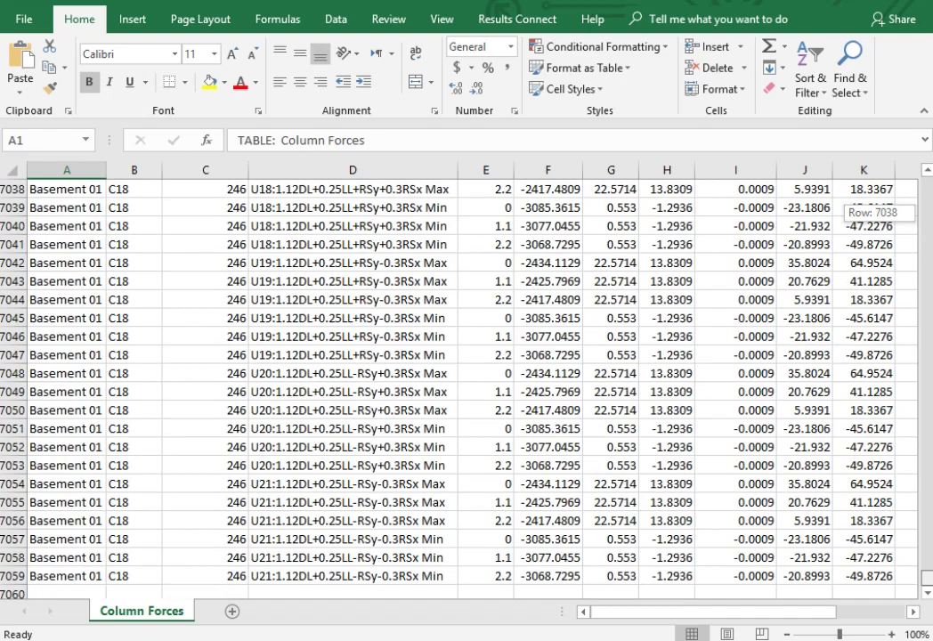
pyautogui.moveTo(931, 577); pyautogui.dragTo(931, 178)
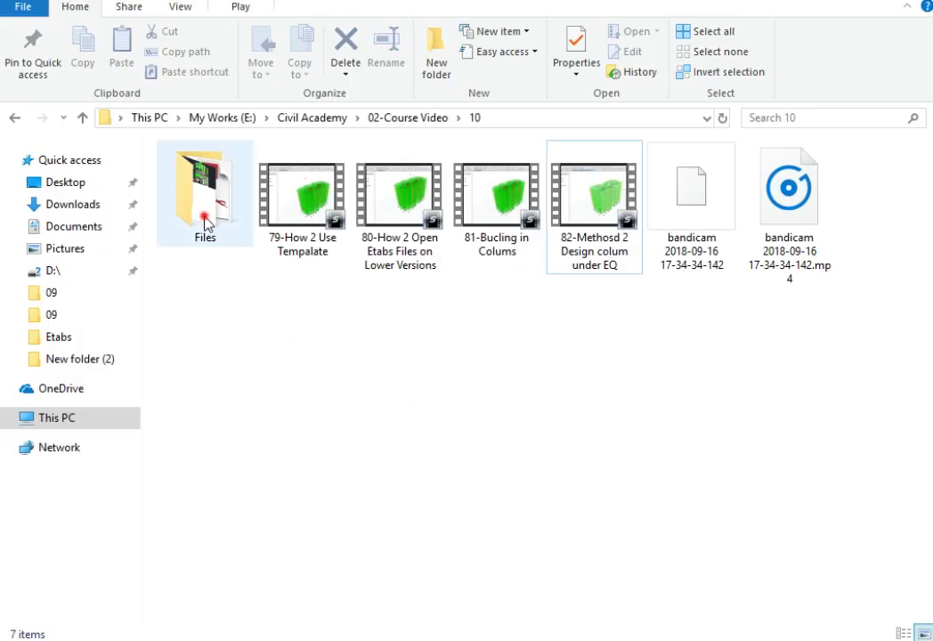
# Open the Excel workbook with the Element Forces - Frames sheet from the Files folder of course folder 10.
pyautogui.doubleClick(206, 164)
pyautogui.click(250, 233)
pyautogui.doubleClick(288, 238)
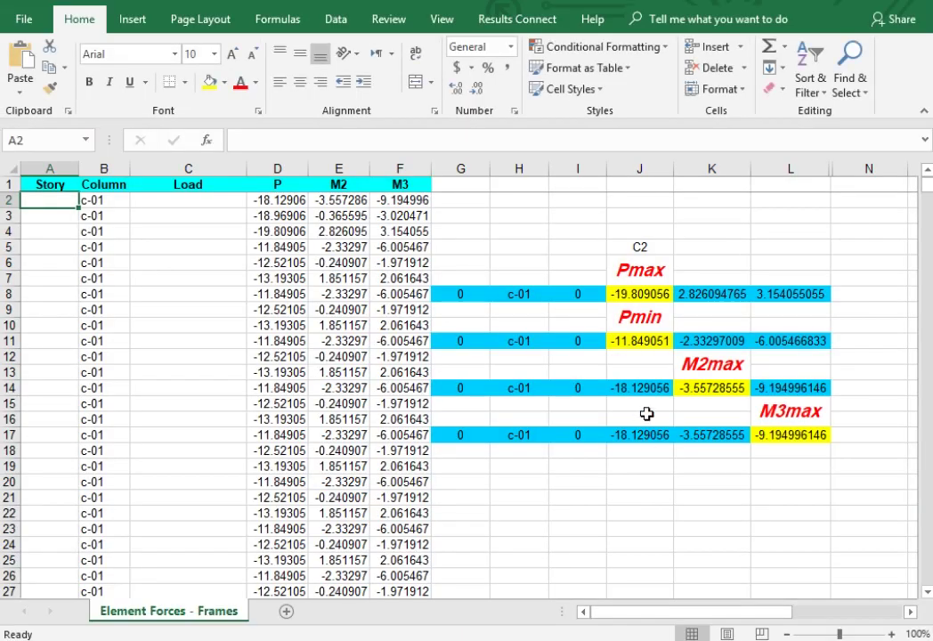
# Inspect the formulas for Pmax, Pmin and M2max, and for the axial force belonging to M2max.
pyautogui.click(634, 293)
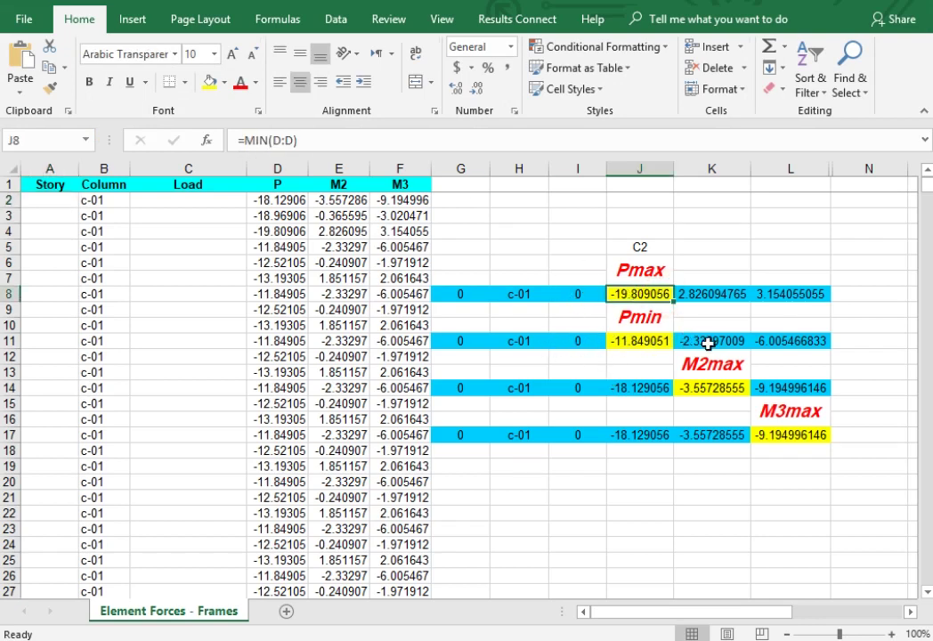
pyautogui.click(653, 345)
pyautogui.click(689, 387)
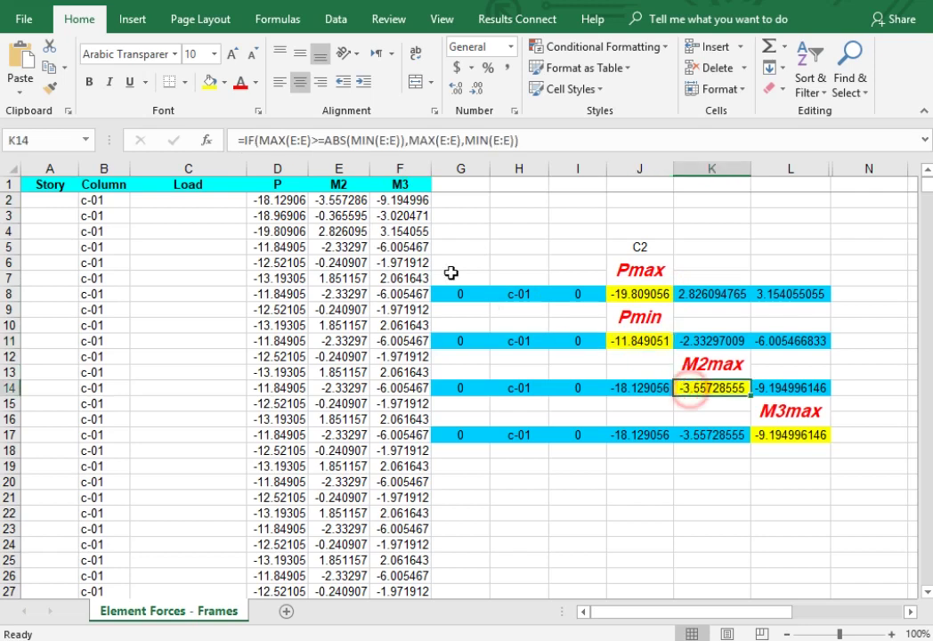
pyautogui.click(642, 388)
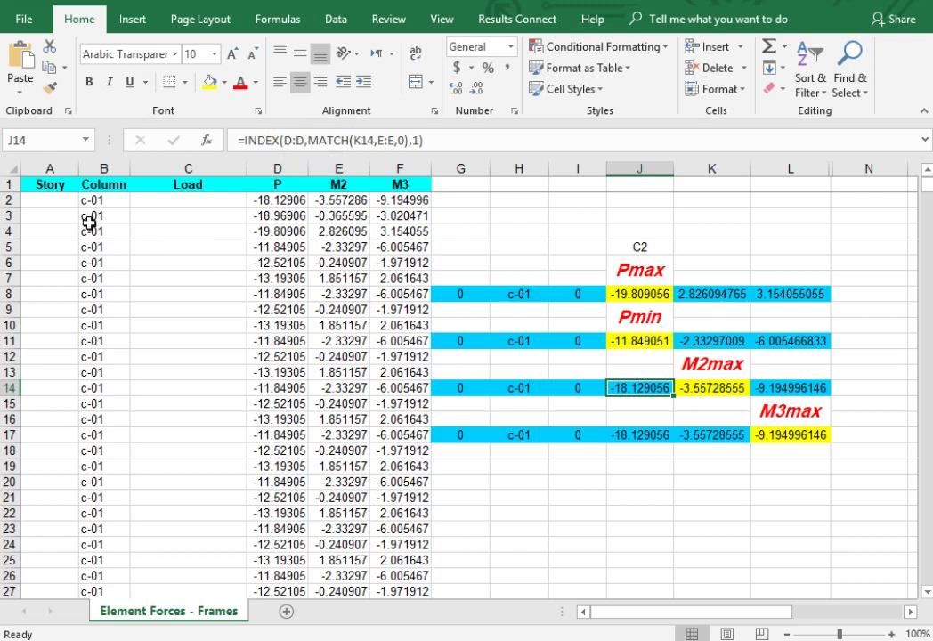
# Switch to the exported Column Forces workbook and delete the Unique Name and Station columns to match the template's layout.
pyautogui.click(56, 247)
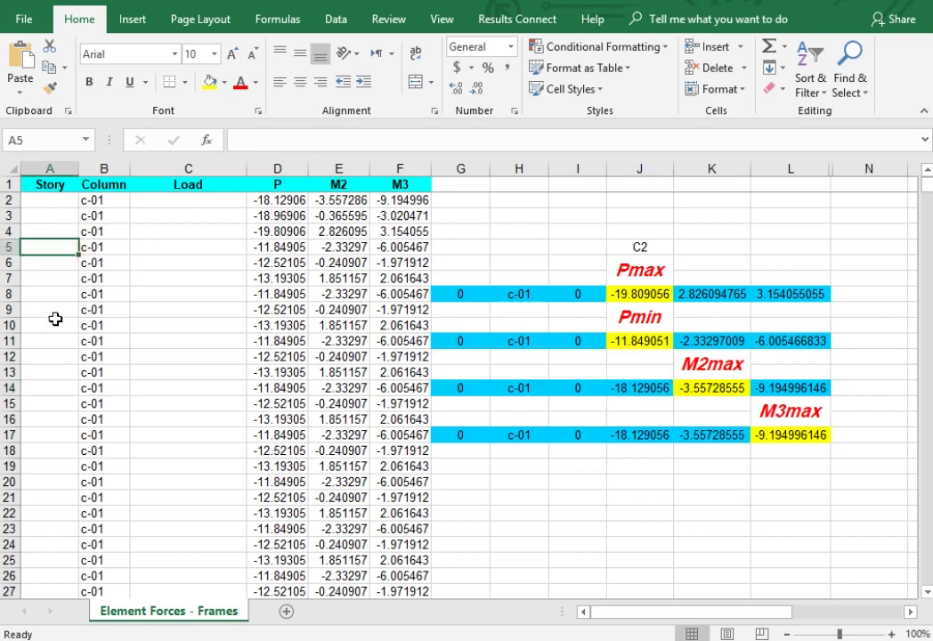
pyautogui.click(133, 211)
pyautogui.click(116, 199)
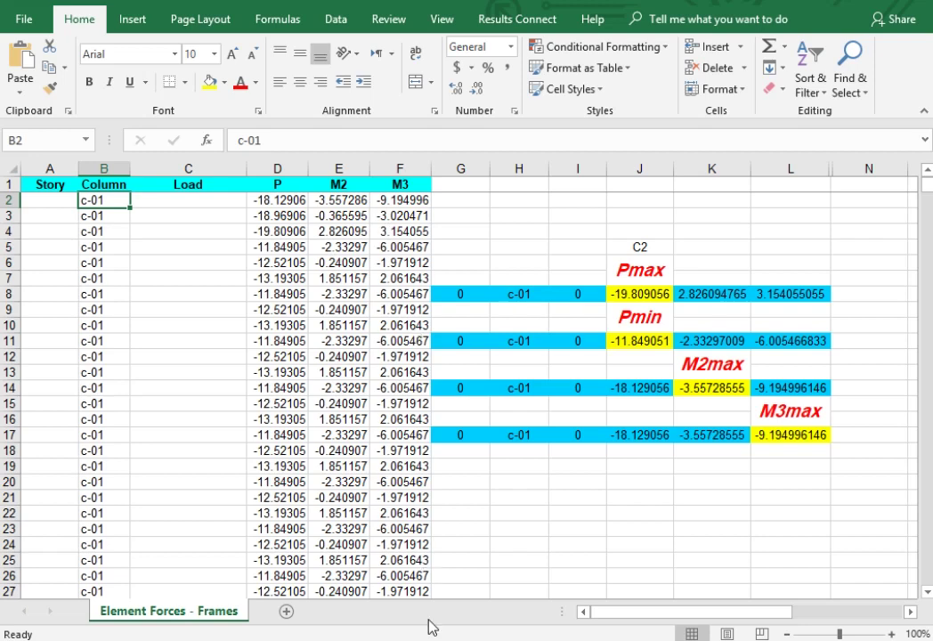
pyautogui.moveTo(425, 637)
pyautogui.click(360, 525)
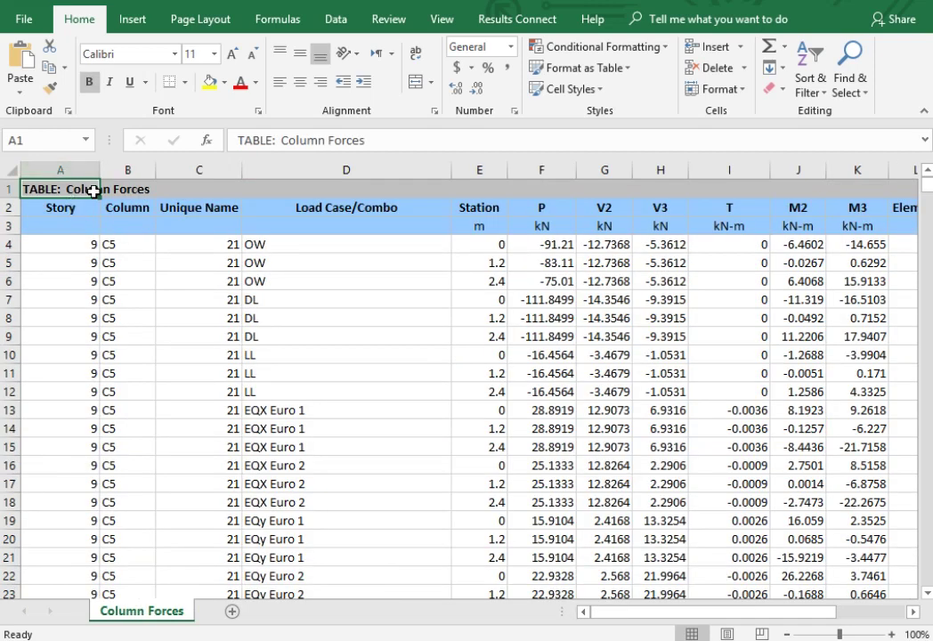
pyautogui.click(185, 169)
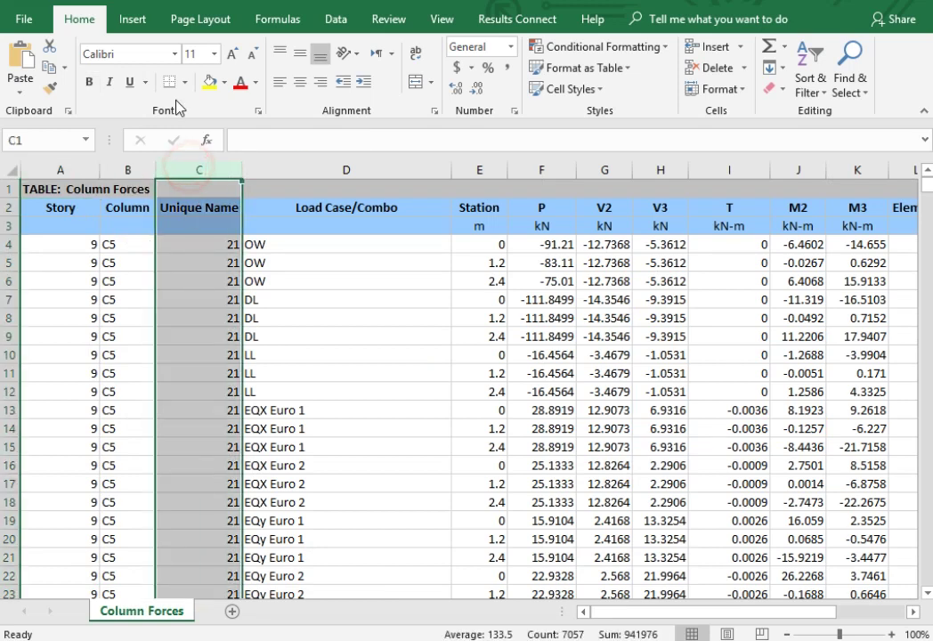
pyautogui.rightClick(214, 177)
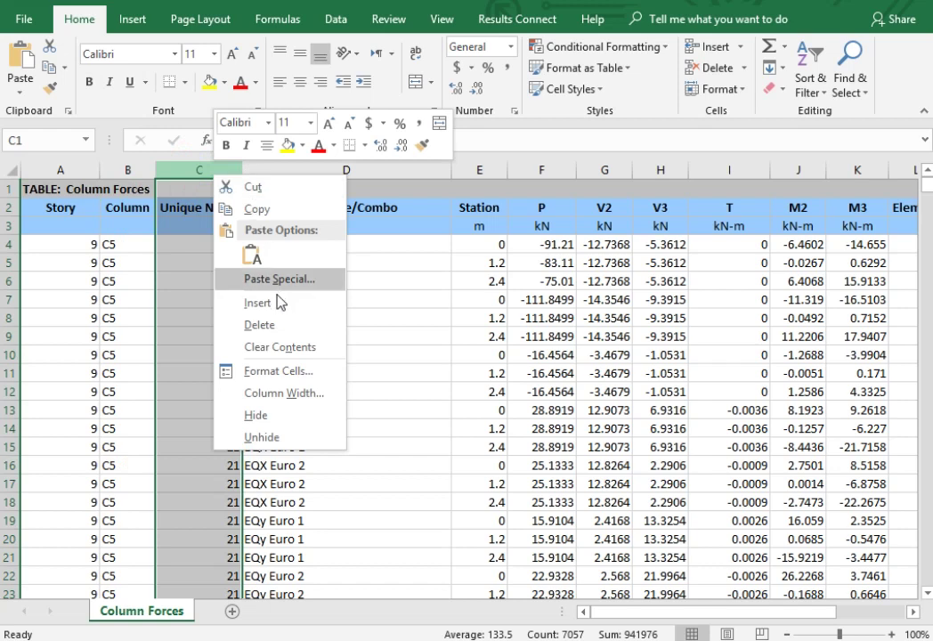
pyautogui.click(264, 325)
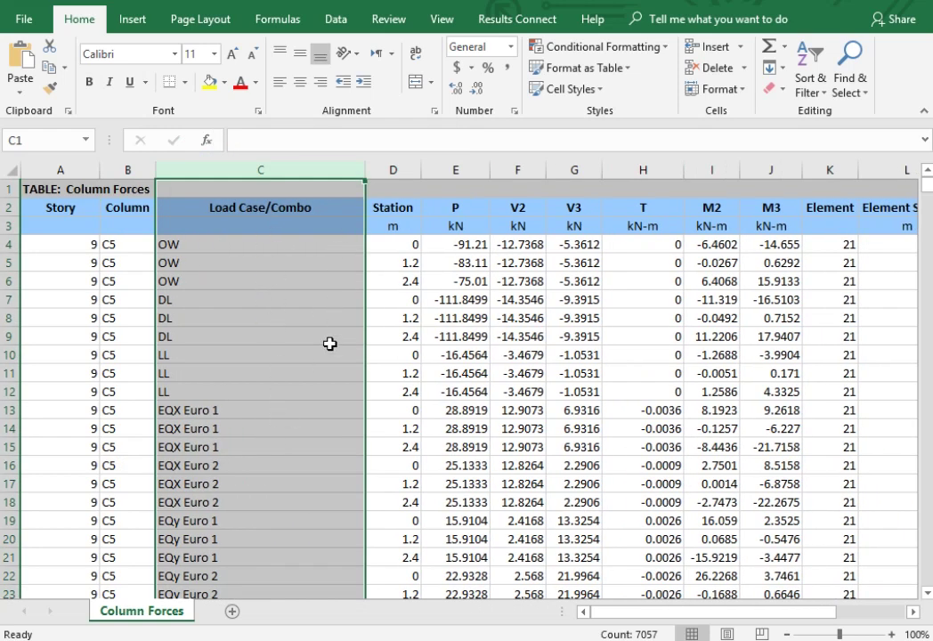
pyautogui.click(392, 169)
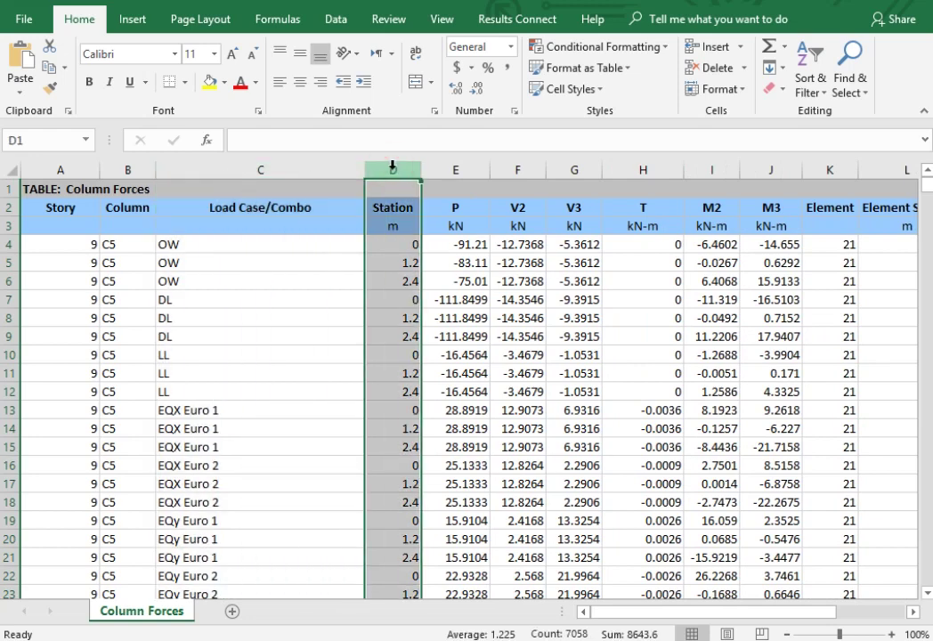
pyautogui.rightClick(393, 170)
pyautogui.click(439, 318)
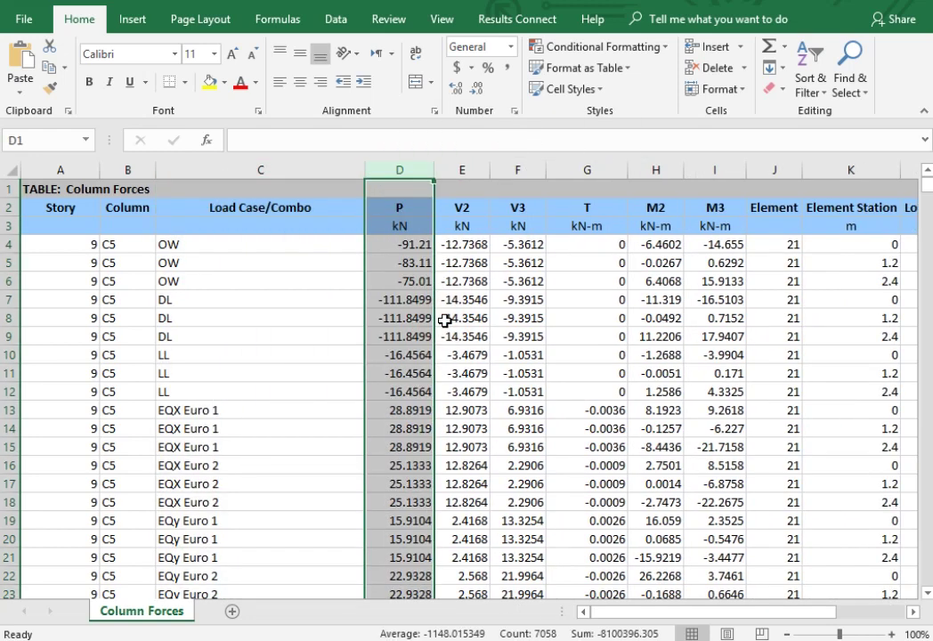
# Delete the V2, V3 and T columns from the Column Forces sheet.
pyautogui.moveTo(448, 168); pyautogui.dragTo(515, 167)
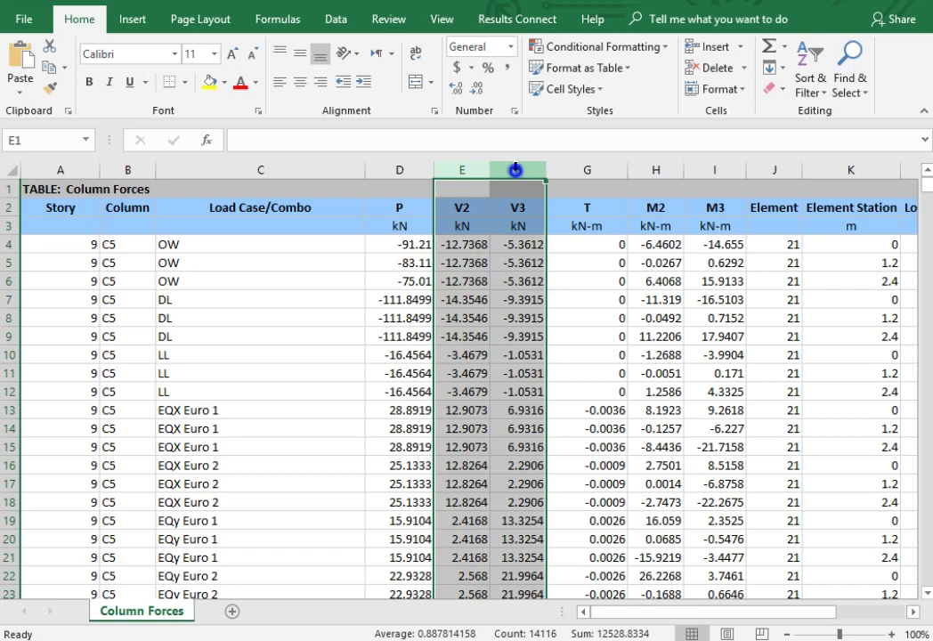
pyautogui.rightClick(516, 167)
pyautogui.click(597, 321)
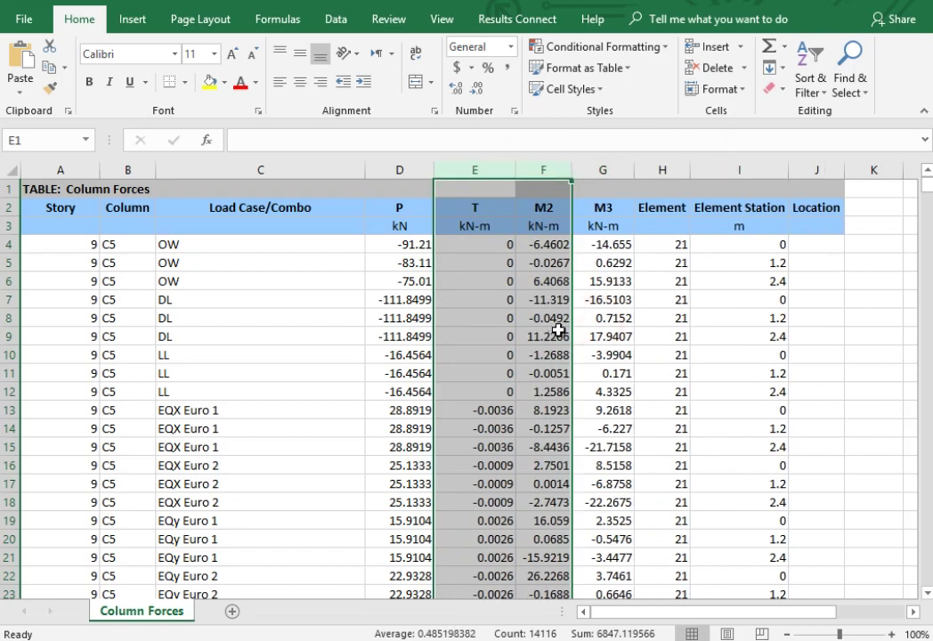
pyautogui.click(543, 282)
pyautogui.click(482, 169)
pyautogui.rightClick(482, 169)
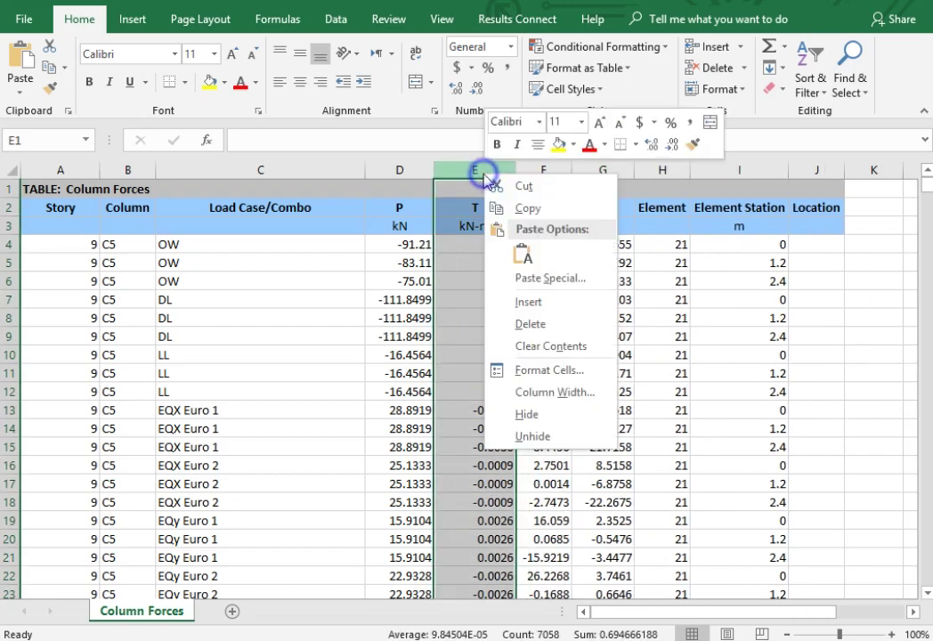
pyautogui.click(538, 321)
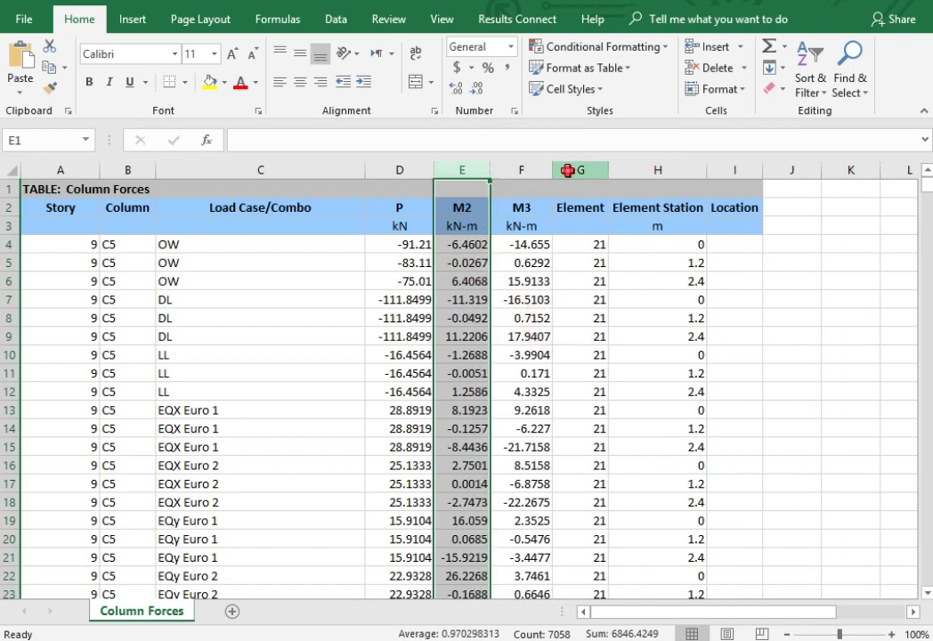
# Delete the Element, Element Station and Location columns from the Column Forces sheet.
pyautogui.moveTo(570, 169); pyautogui.dragTo(730, 169)
pyautogui.rightClick(731, 169)
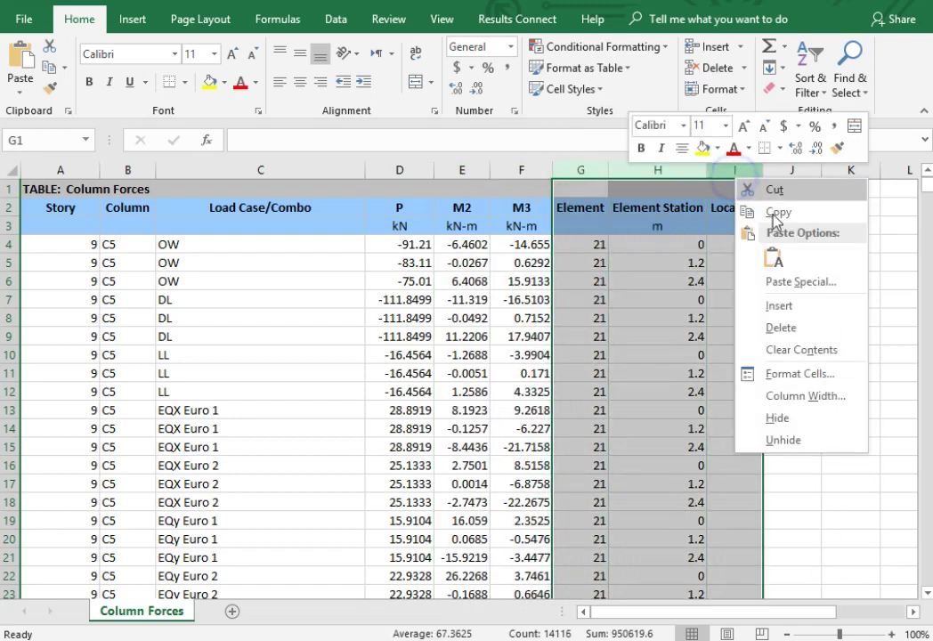
pyautogui.click(780, 322)
pyautogui.click(545, 370)
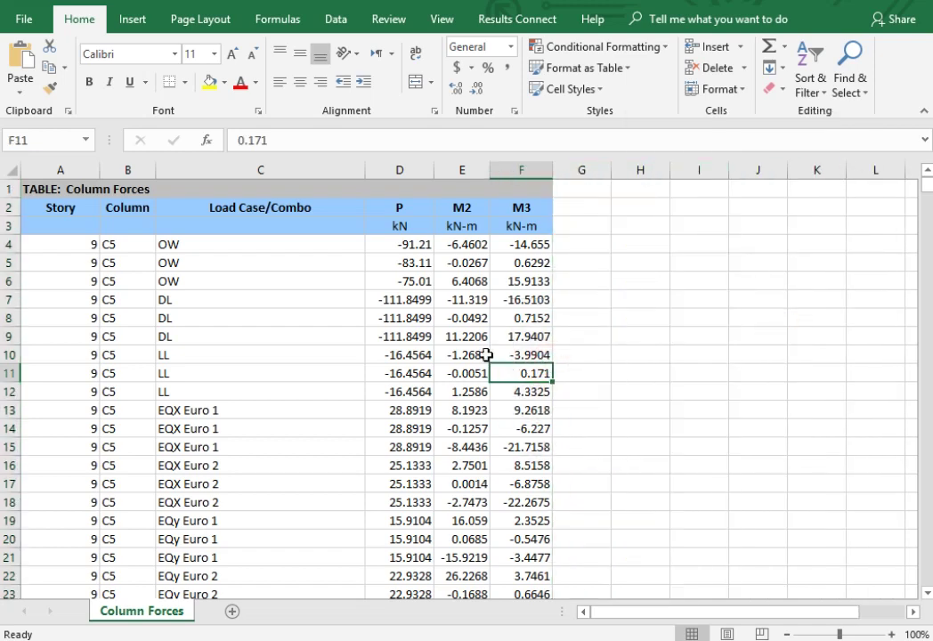
# Copy columns A to F of Column Forces and paste them as Text at cell A2 of the Element Forces - Frames sheet.
pyautogui.moveTo(80, 169); pyautogui.dragTo(516, 170)
pyautogui.rightClick(84, 173)
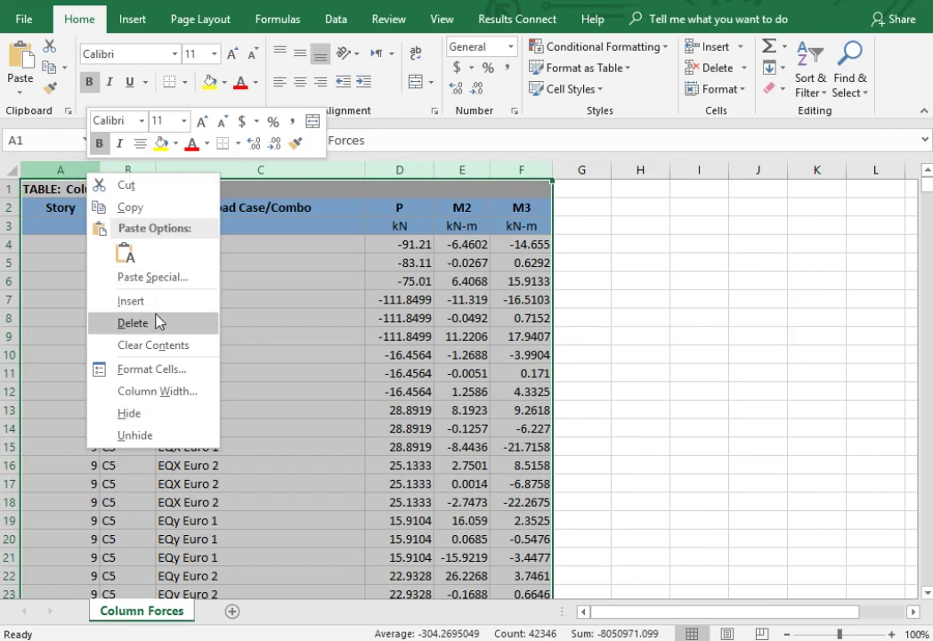
pyautogui.click(162, 209)
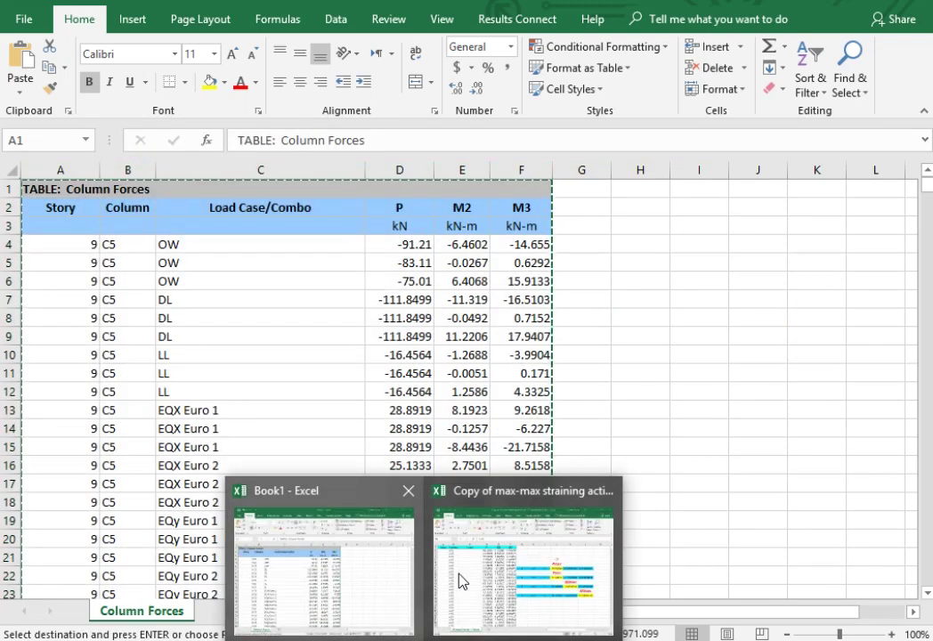
pyautogui.click(460, 572)
pyautogui.click(23, 198)
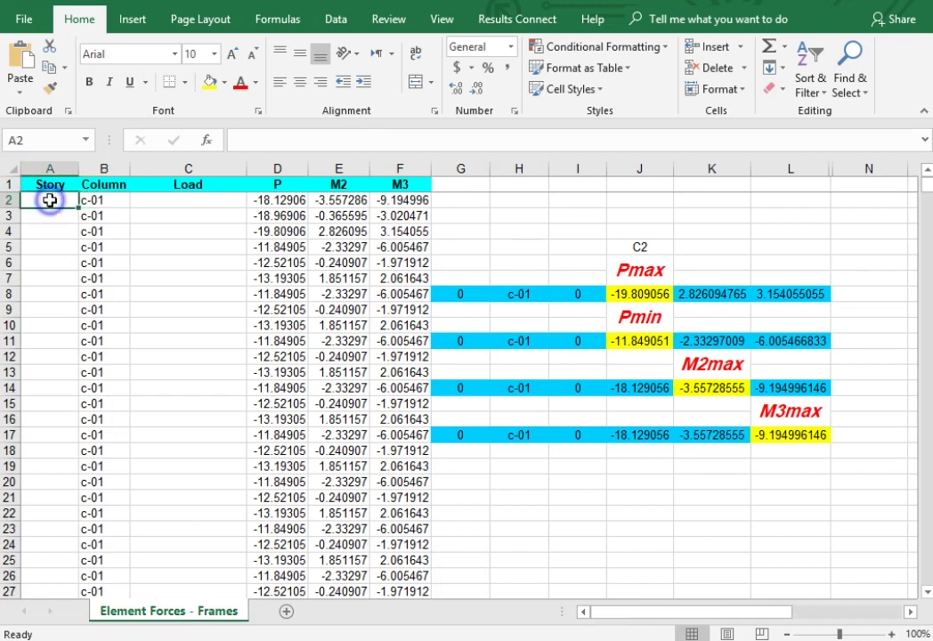
pyautogui.rightClick(51, 204)
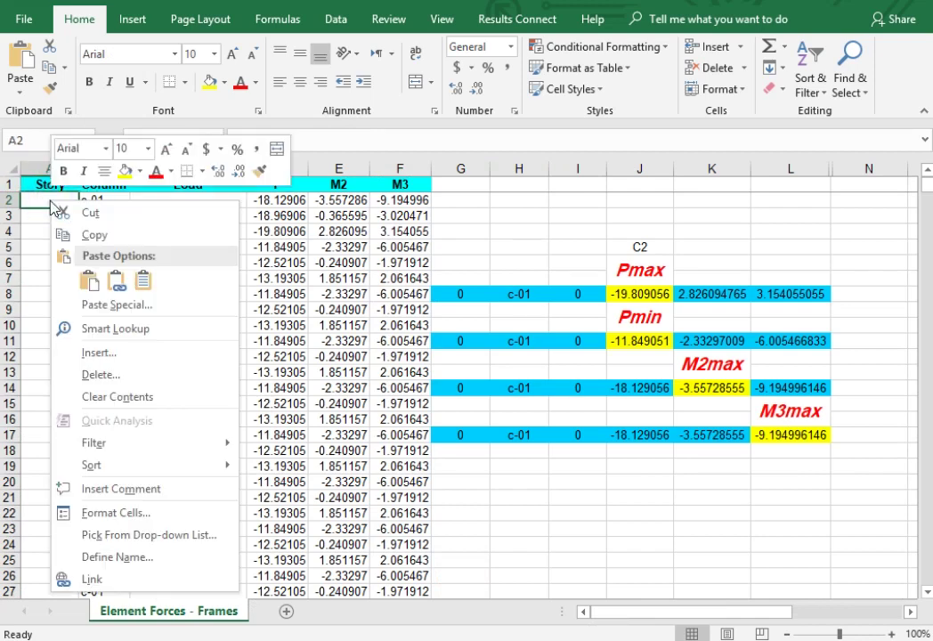
pyautogui.click(107, 306)
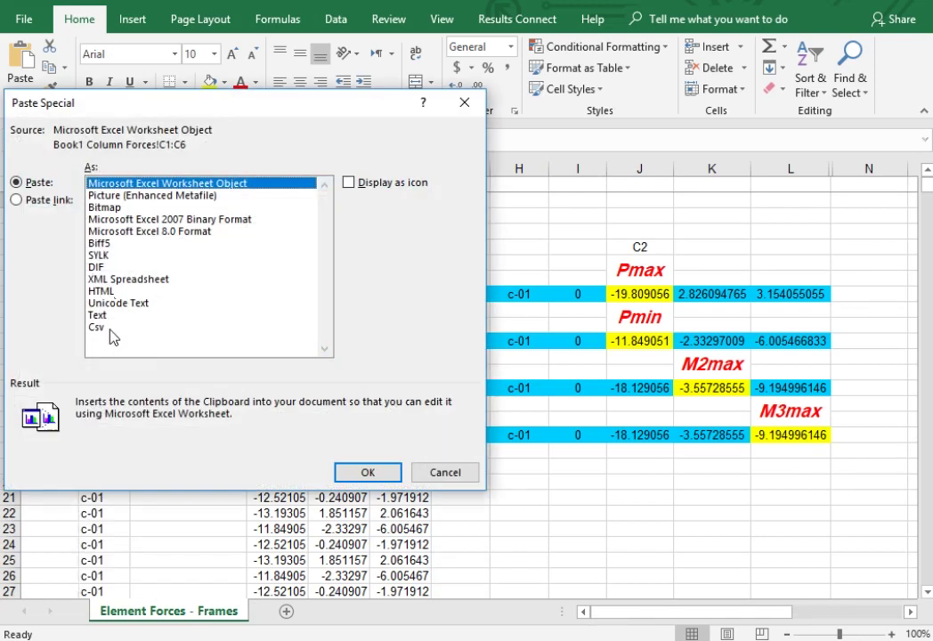
pyautogui.click(97, 315)
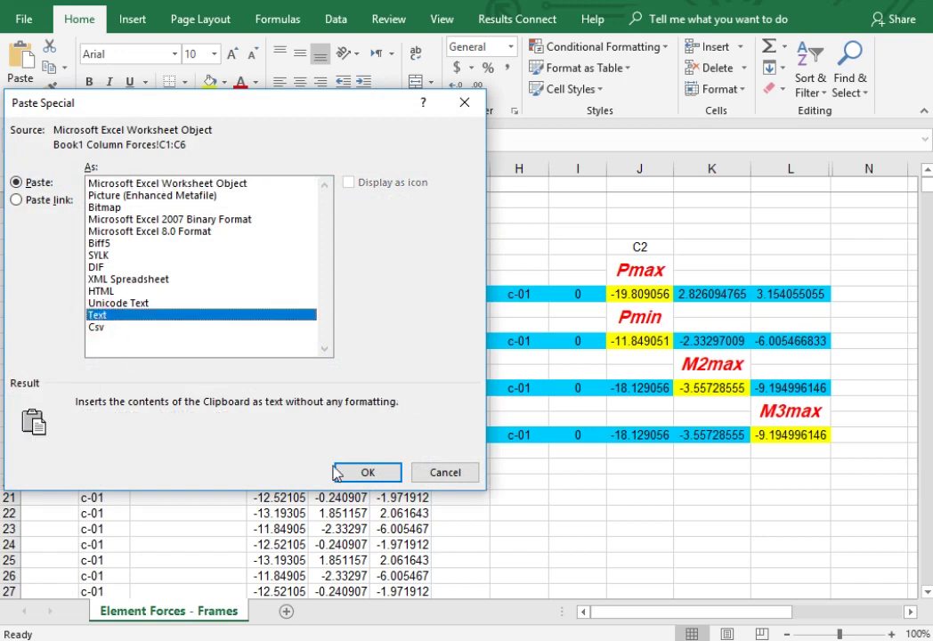
pyautogui.click(365, 473)
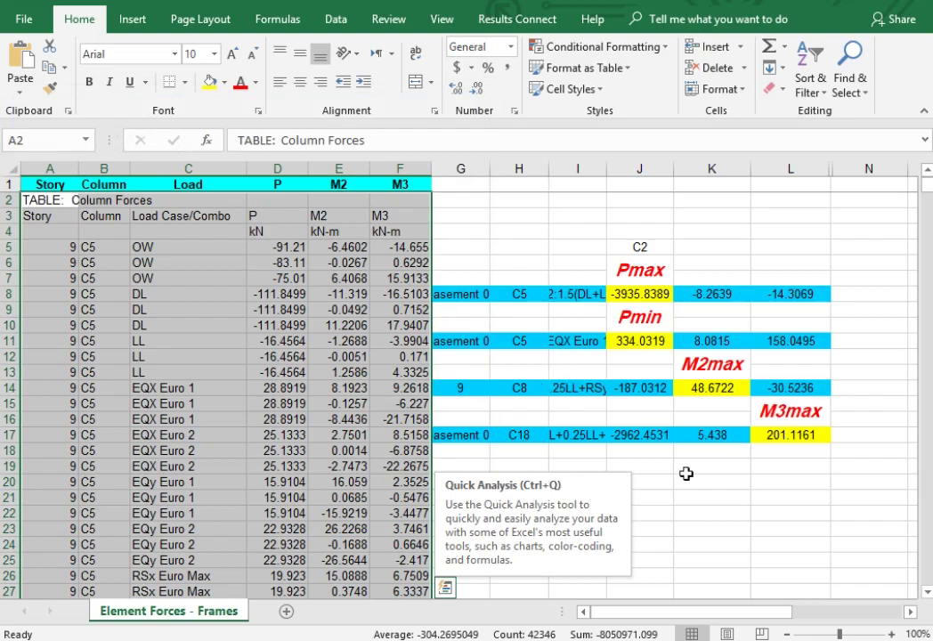
# Widen result columns G and I to show the story and load combination names, and check the Pmax, Pmin and M2max rows.
pyautogui.scroll(-20, 311, 298)
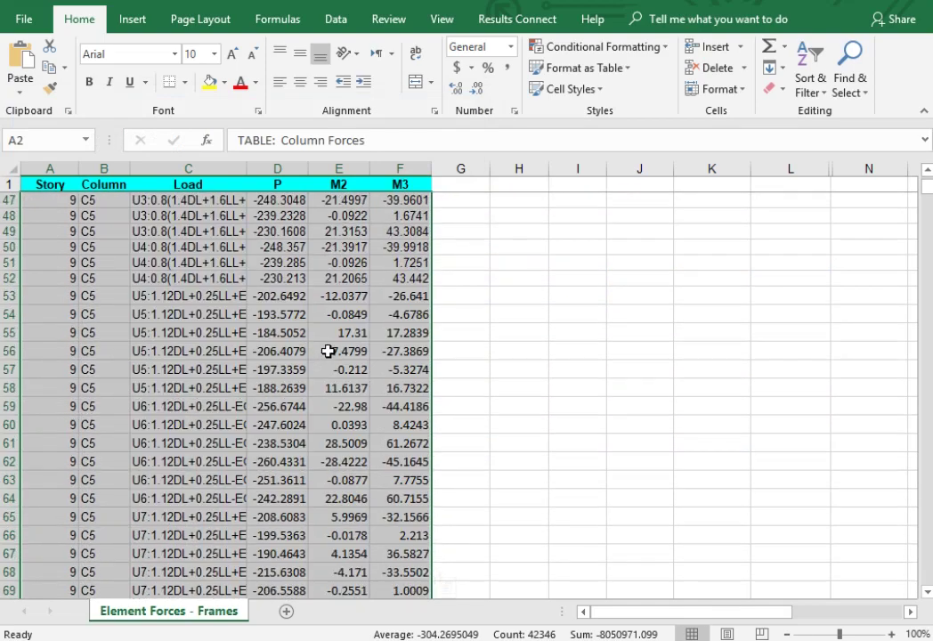
pyautogui.scroll(20, 331, 339)
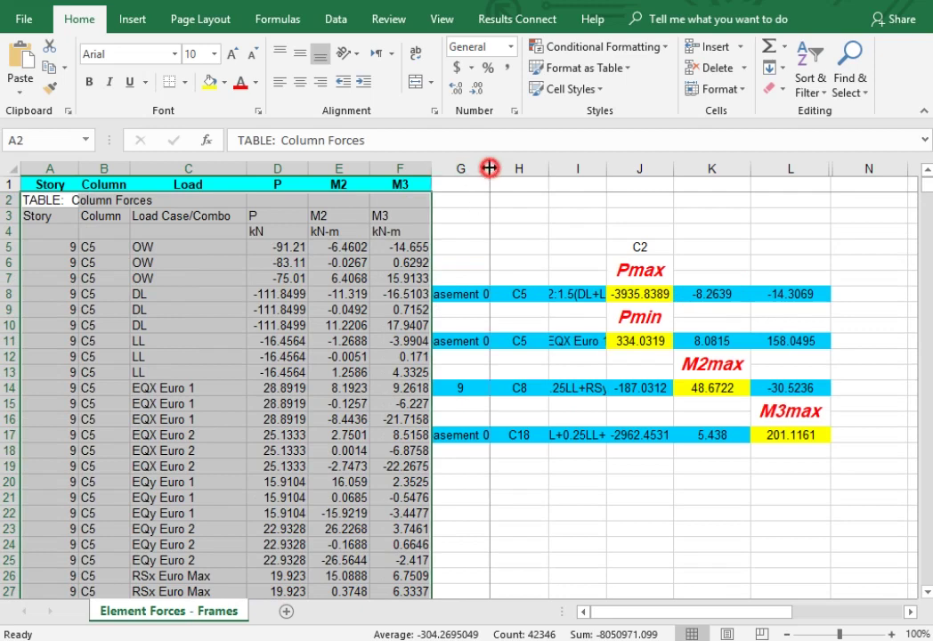
pyautogui.moveTo(490, 168); pyautogui.dragTo(535, 169)
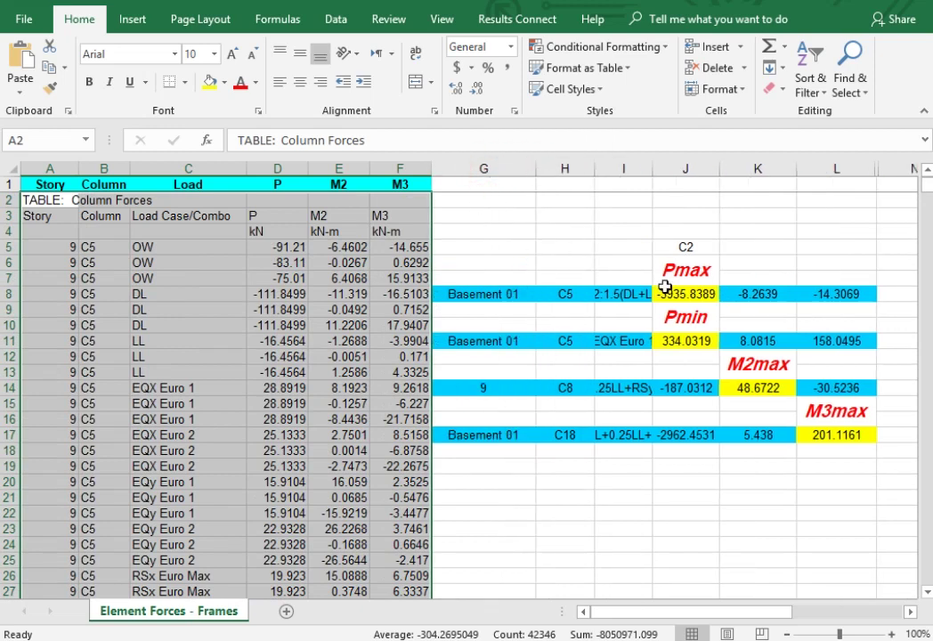
pyautogui.click(674, 293)
pyautogui.click(479, 297)
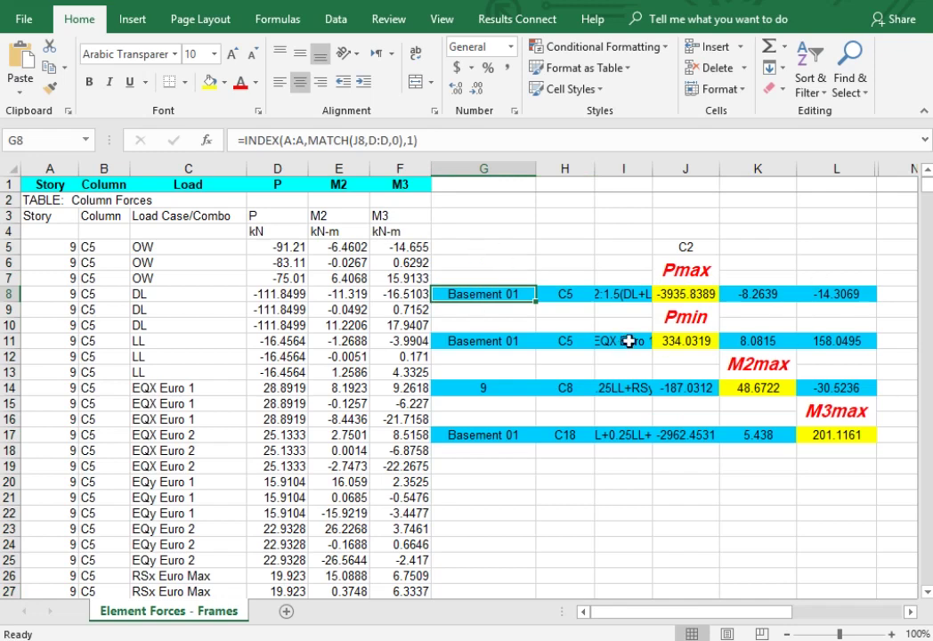
pyautogui.click(502, 340)
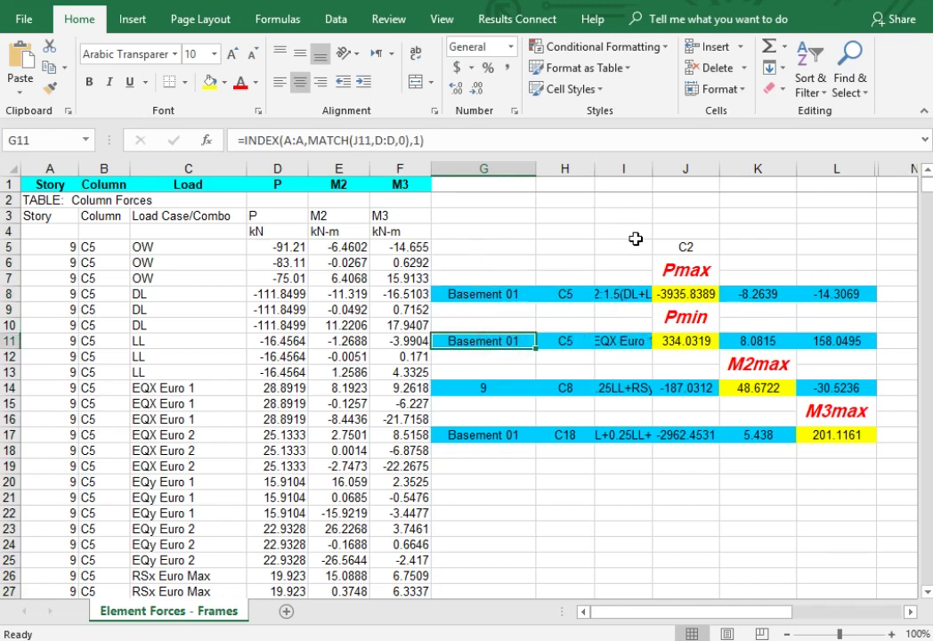
pyautogui.moveTo(652, 167); pyautogui.dragTo(725, 167)
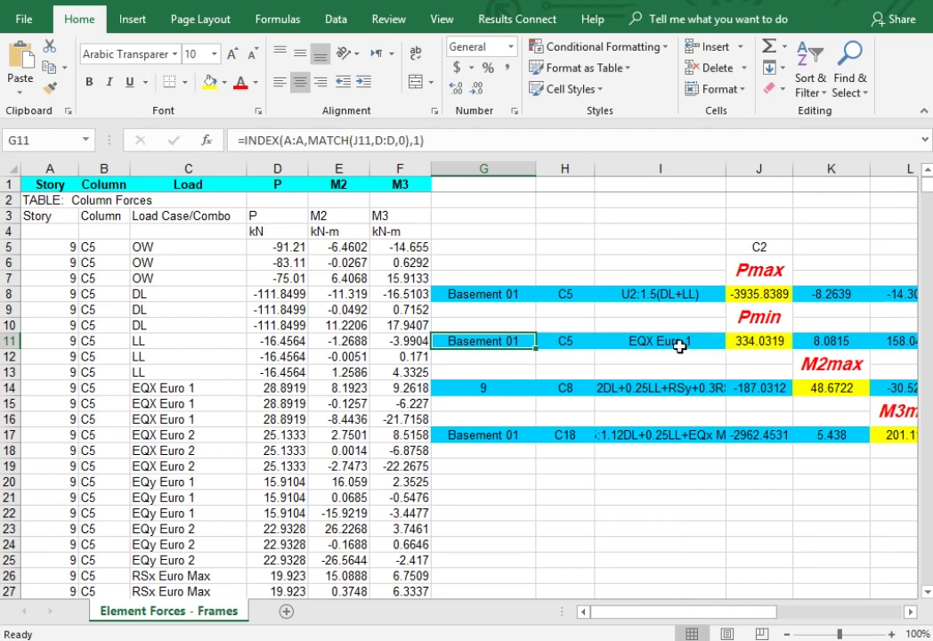
pyautogui.click(688, 346)
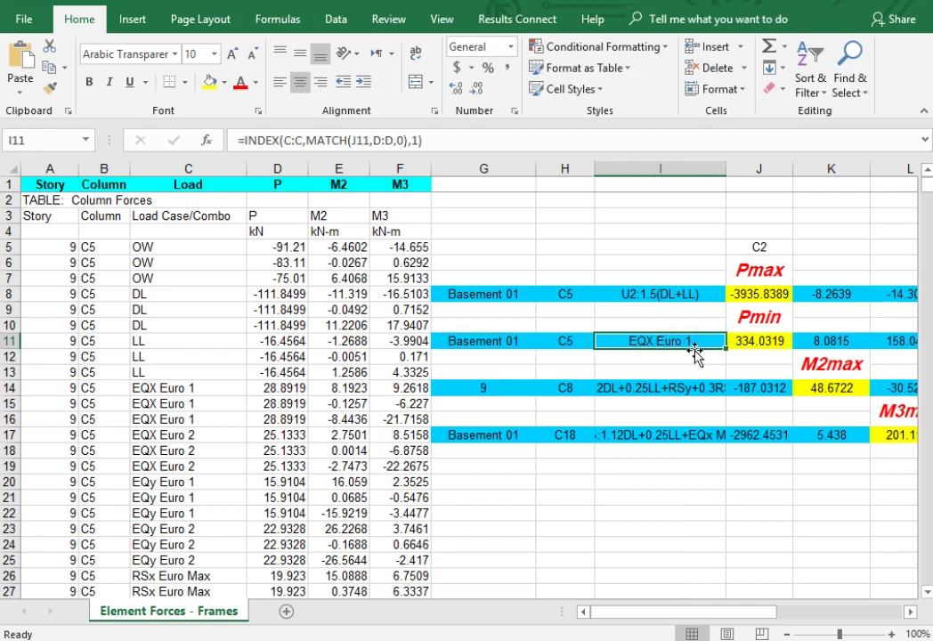
pyautogui.click(495, 389)
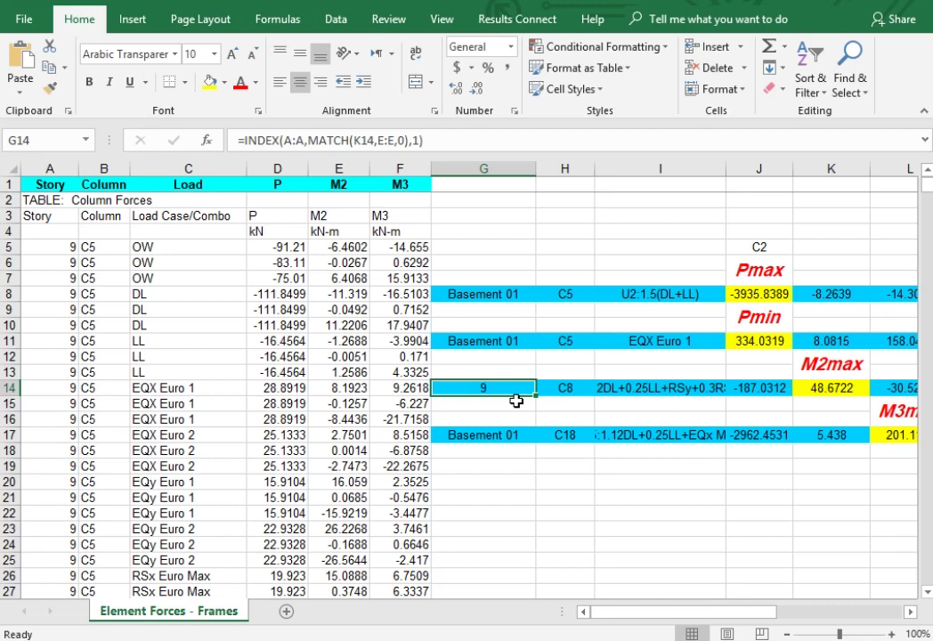
# Draw green freehand explanatory strokes over the force table with the annotation pen and clear them.
pyautogui.click(858, 17)
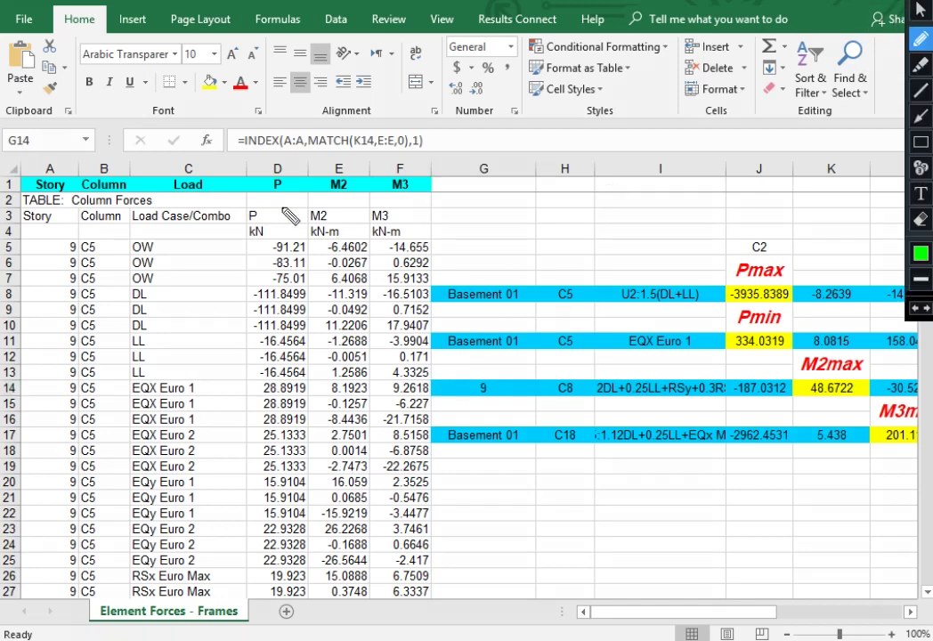
pyautogui.moveTo(288, 189); pyautogui.dragTo(283, 500)
pyautogui.moveTo(229, 482)
pyautogui.mouseDown()
pyautogui.moveTo(363, 487)
pyautogui.moveTo(319, 501)
pyautogui.mouseUp()
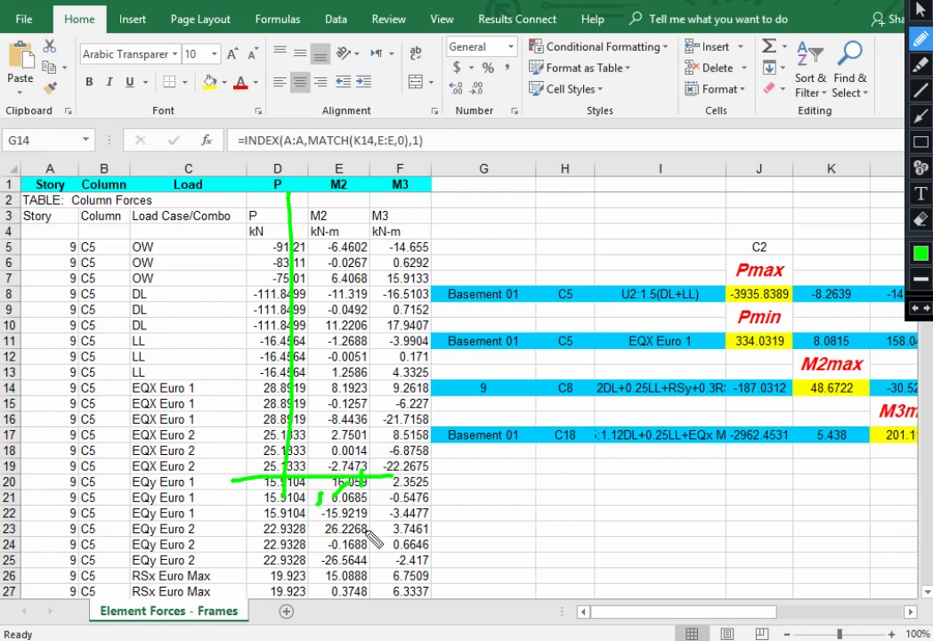
pyautogui.moveTo(189, 178)
pyautogui.mouseDown()
pyautogui.moveTo(135, 184)
pyautogui.moveTo(194, 225)
pyautogui.mouseUp()
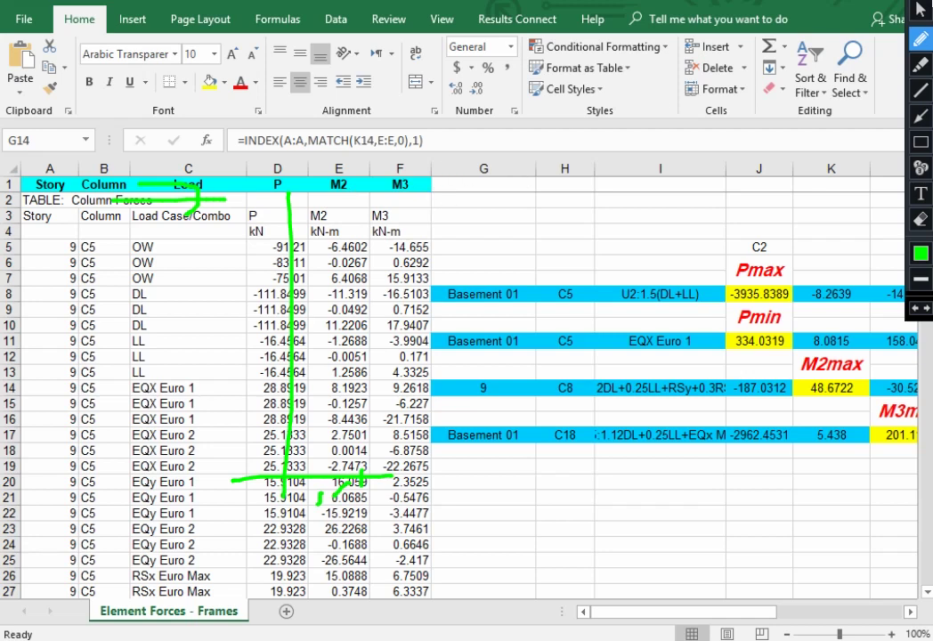
pyautogui.press('Escape')
# Inspect the M2max formula and the governing story, column, load and forces in the M3max row.
pyautogui.click(853, 397)
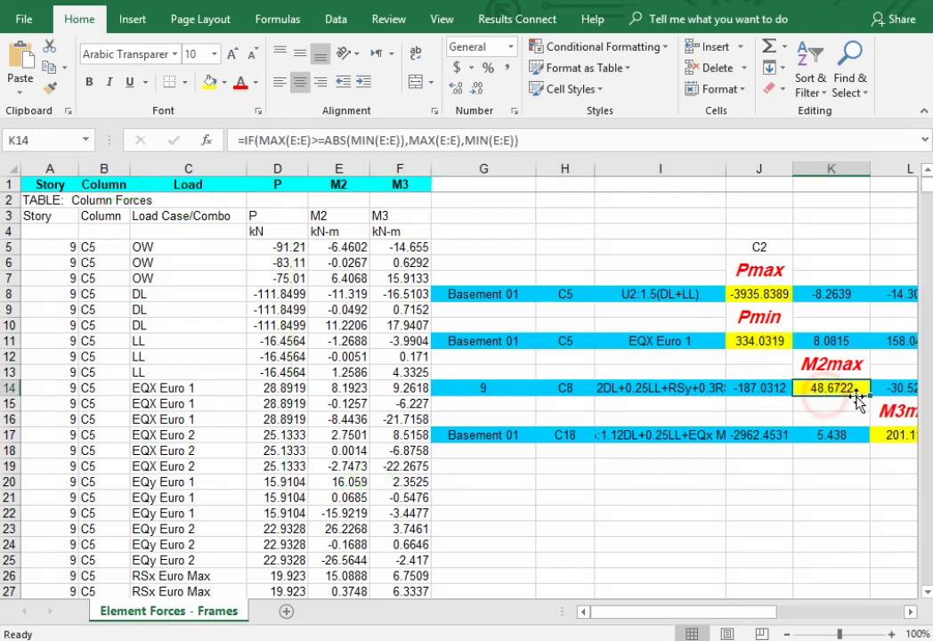
pyautogui.moveTo(739, 611); pyautogui.dragTo(787, 612)
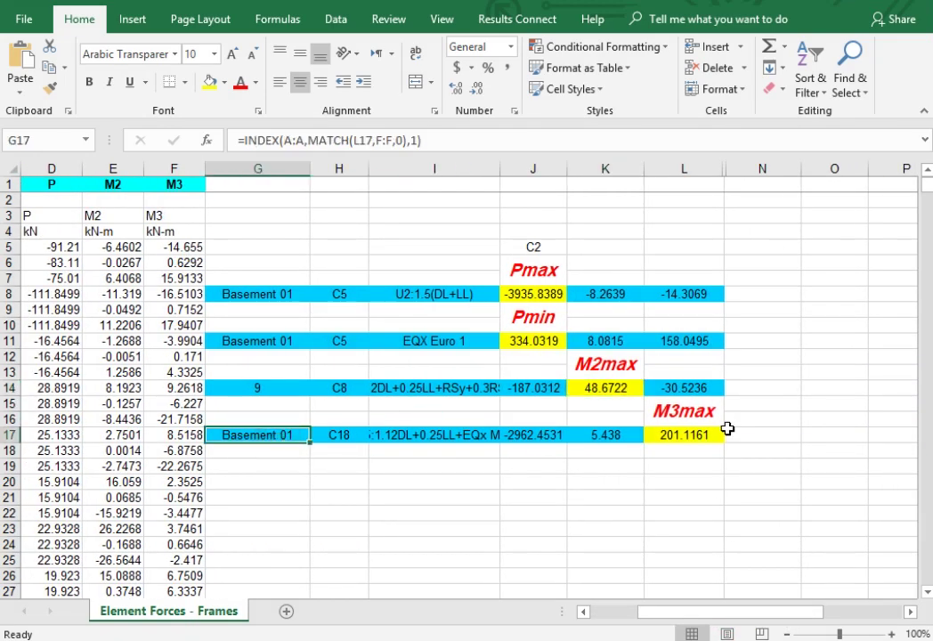
pyautogui.click(791, 436)
pyautogui.click(605, 383)
pyautogui.click(663, 422)
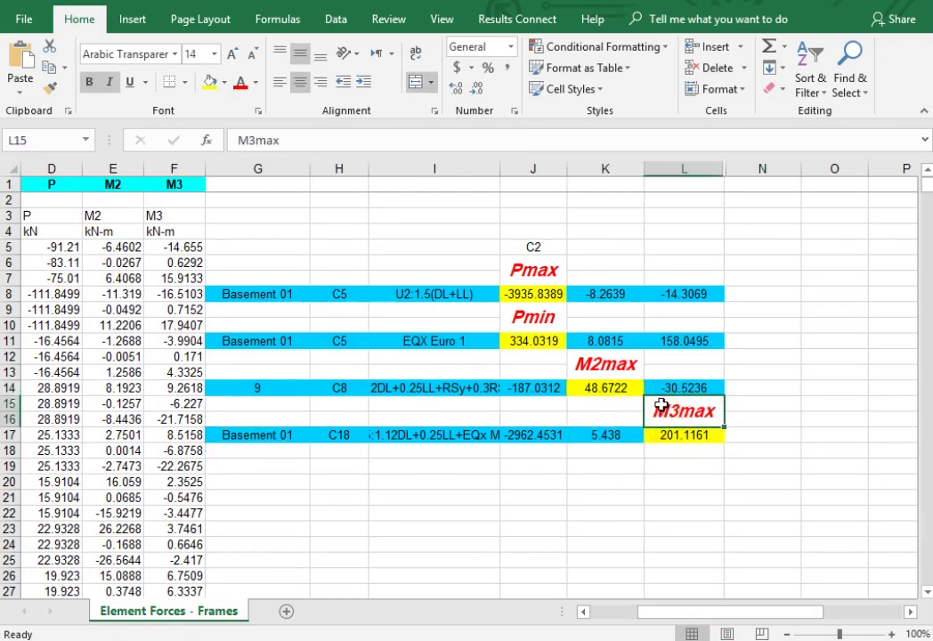
# Select the M3max value cell and capture the Pmax, Pmin, M2max and M3max result block with the Snipping Tool.
pyautogui.click(686, 435)
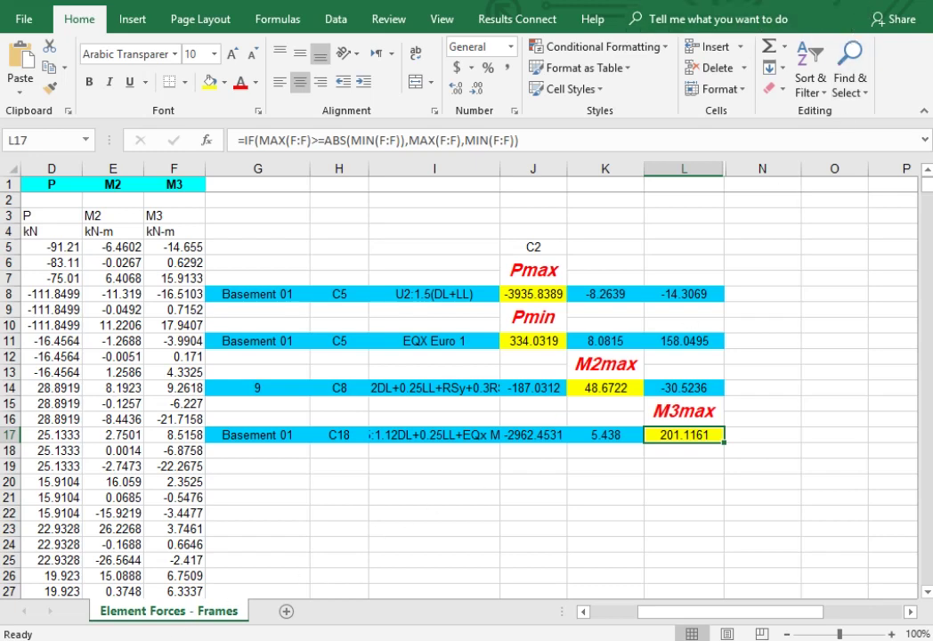
pyautogui.press('super')
pyautogui.write('s')
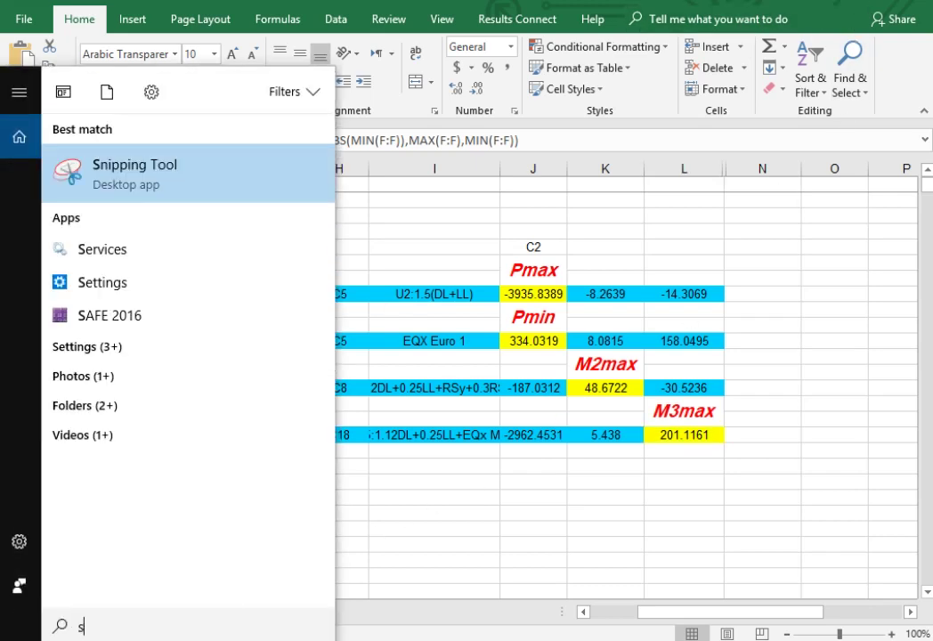
pyautogui.click(117, 183)
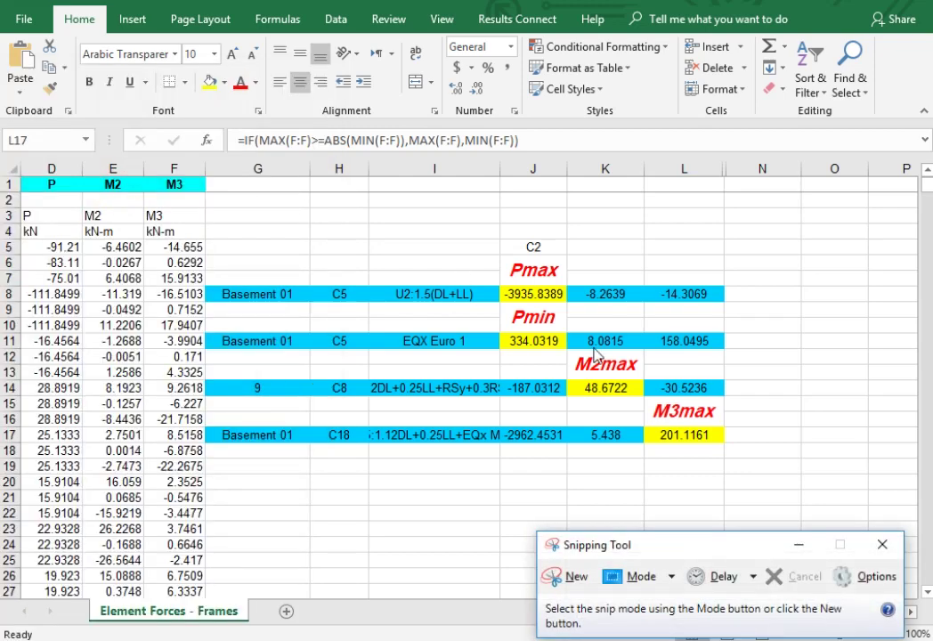
pyautogui.click(557, 575)
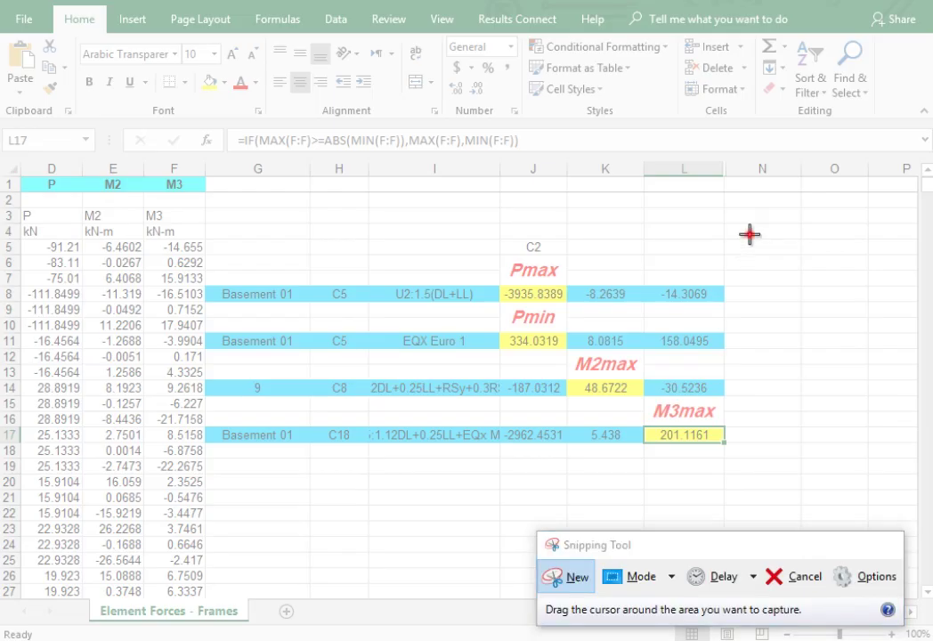
pyautogui.moveTo(749, 234); pyautogui.dragTo(196, 461)
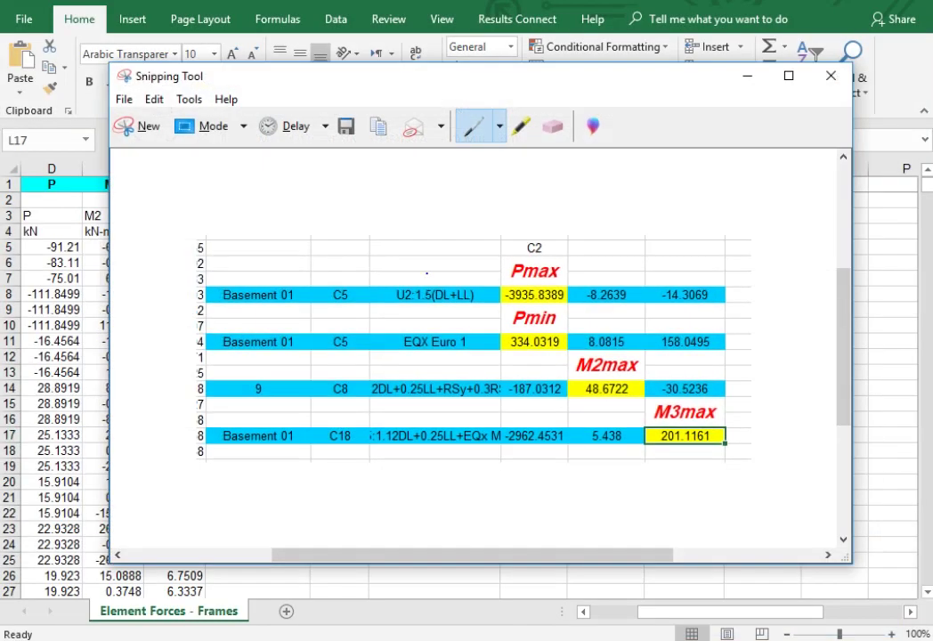
# Start saving the snip and browse to the Civil Academy folder 02-Course Video\10\Files.
pyautogui.click(346, 125)
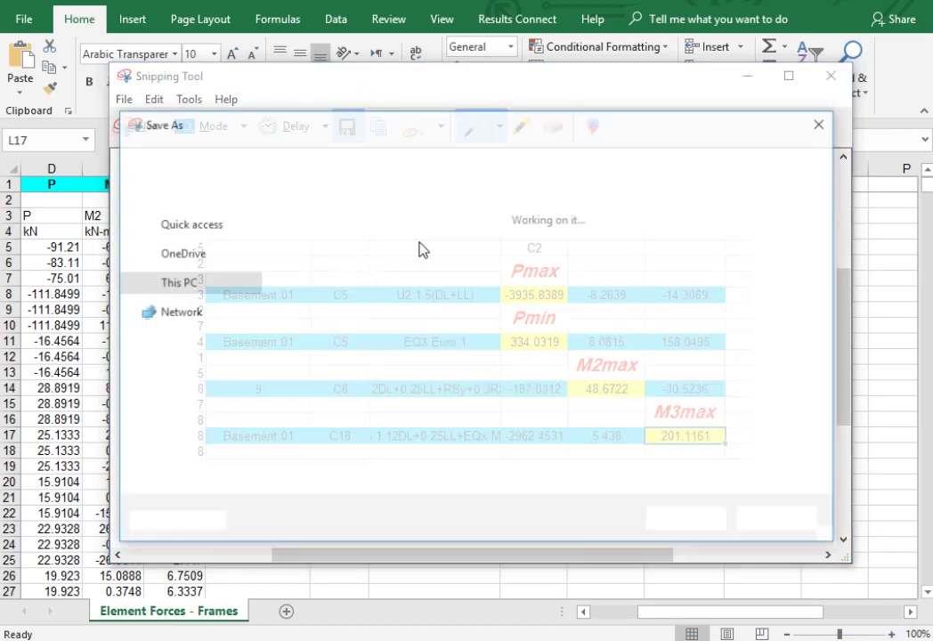
pyautogui.scroll(4, 184, 294)
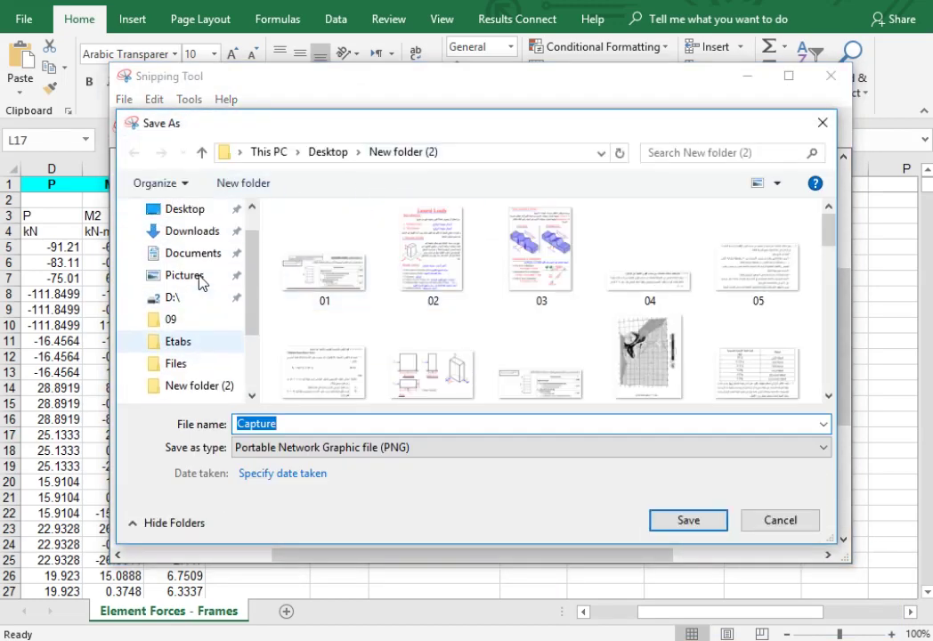
pyautogui.click(187, 250)
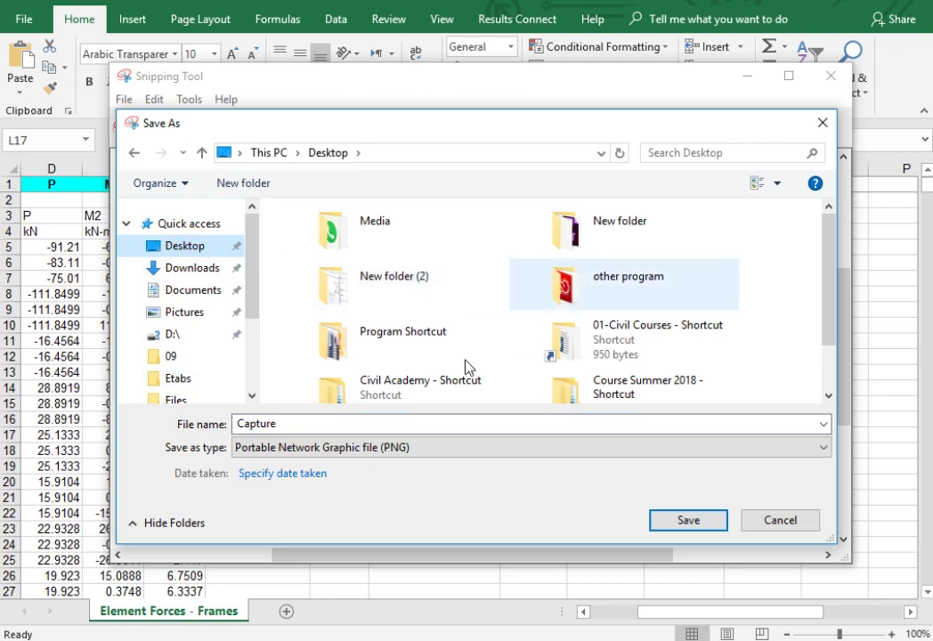
pyautogui.doubleClick(431, 370)
pyautogui.doubleClick(341, 276)
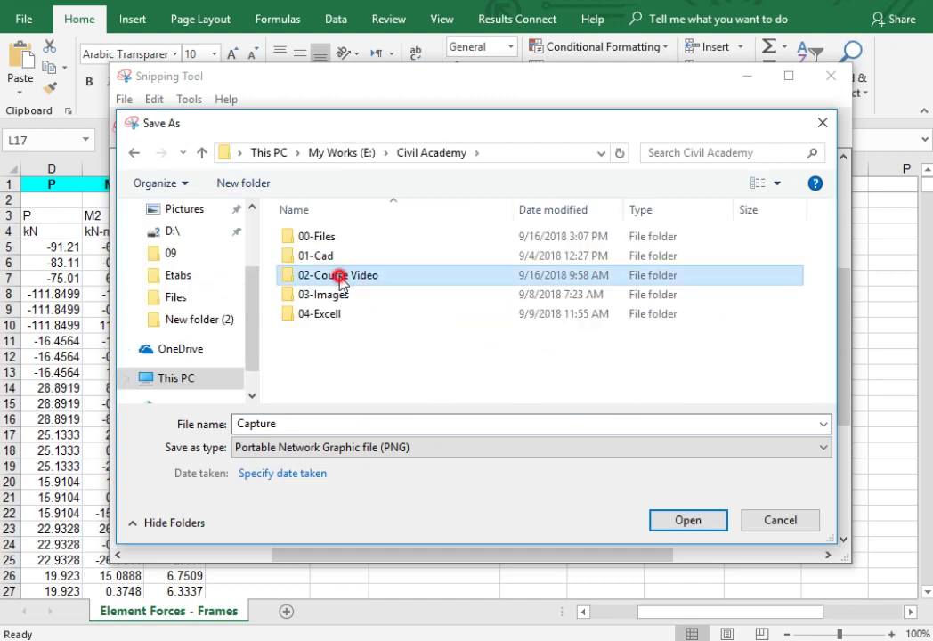
pyautogui.scroll(-1, 333, 370)
pyautogui.doubleClick(308, 392)
pyautogui.doubleClick(322, 263)
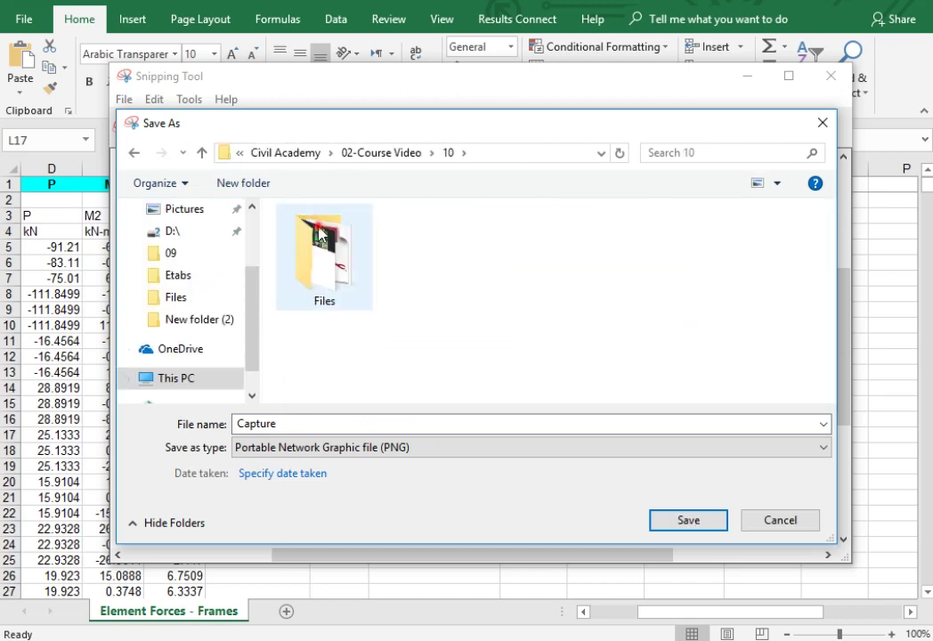
# Create a folder named Images inside Files and open it as the save location.
pyautogui.click(267, 184)
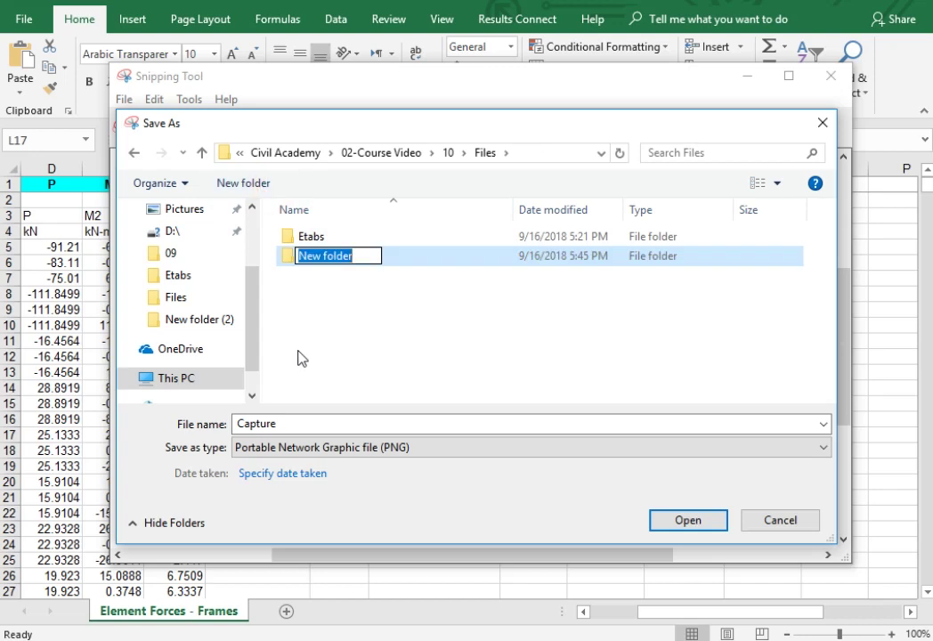
pyautogui.write('Ima')
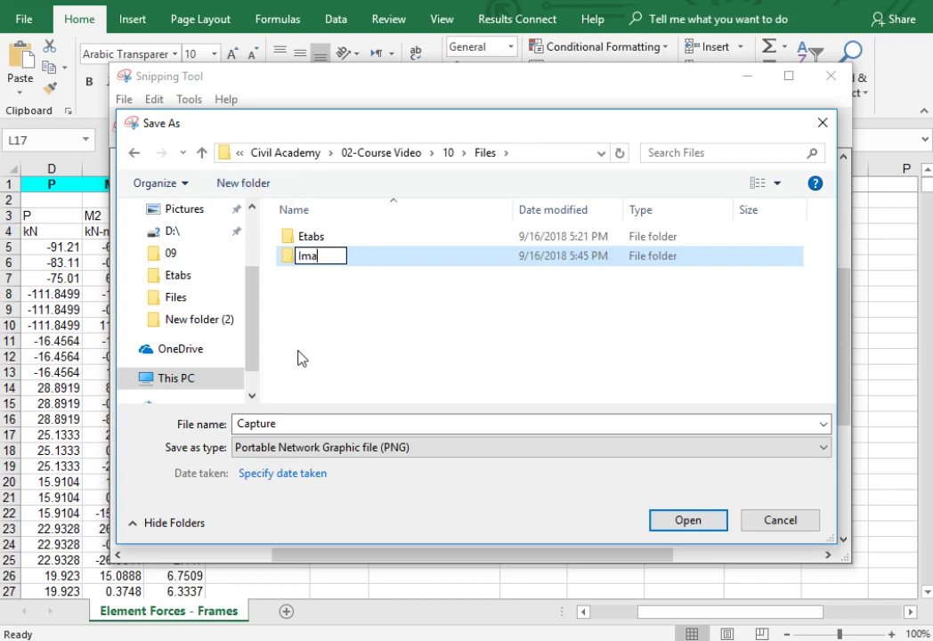
pyautogui.press('Return')
pyautogui.press('Return')
# Save the snip as PNG file 01-C30x90 and close the Snipping Tool.
pyautogui.doubleClick(277, 423)
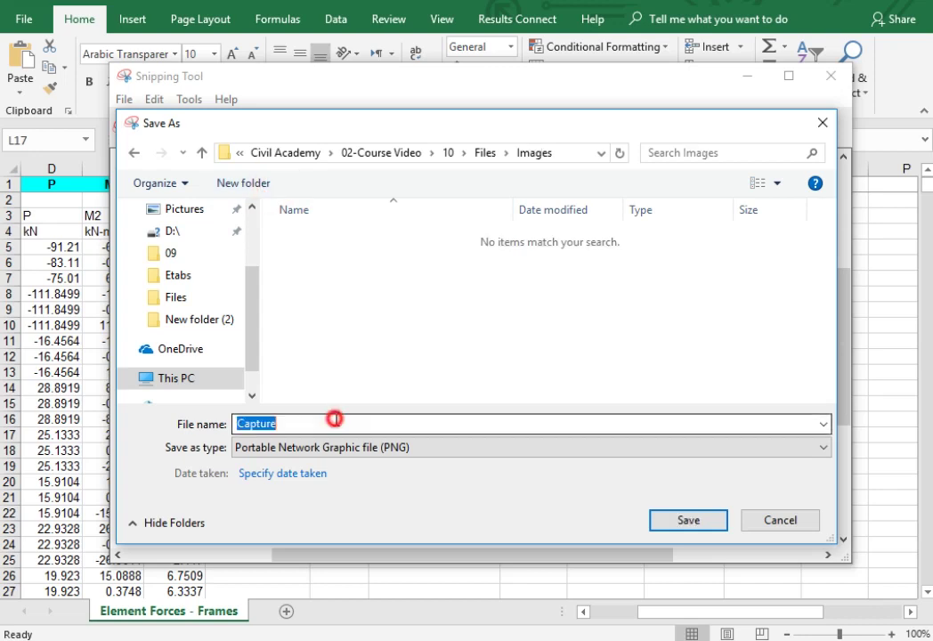
pyautogui.write('01-C30x90')
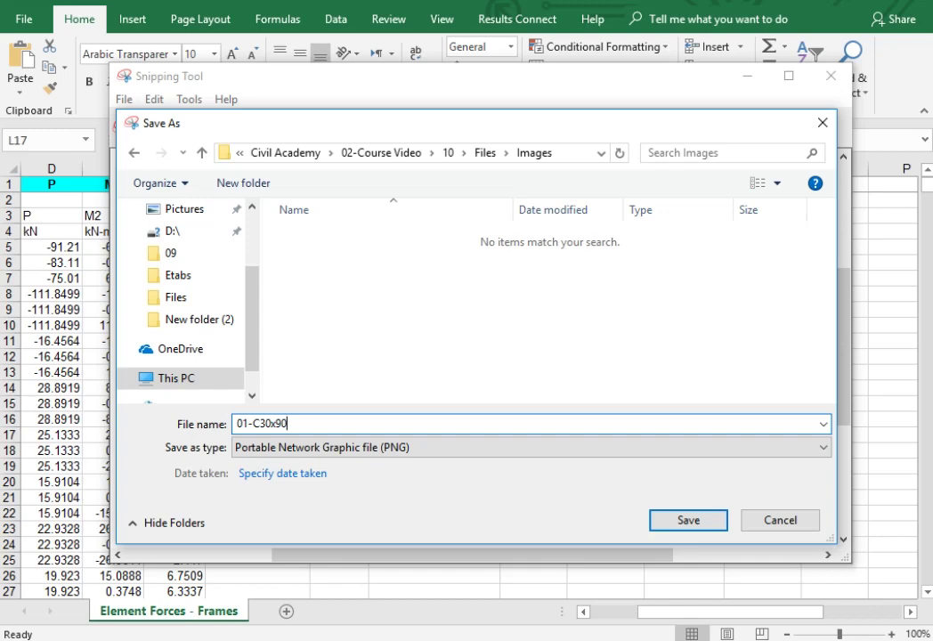
pyautogui.press('Return')
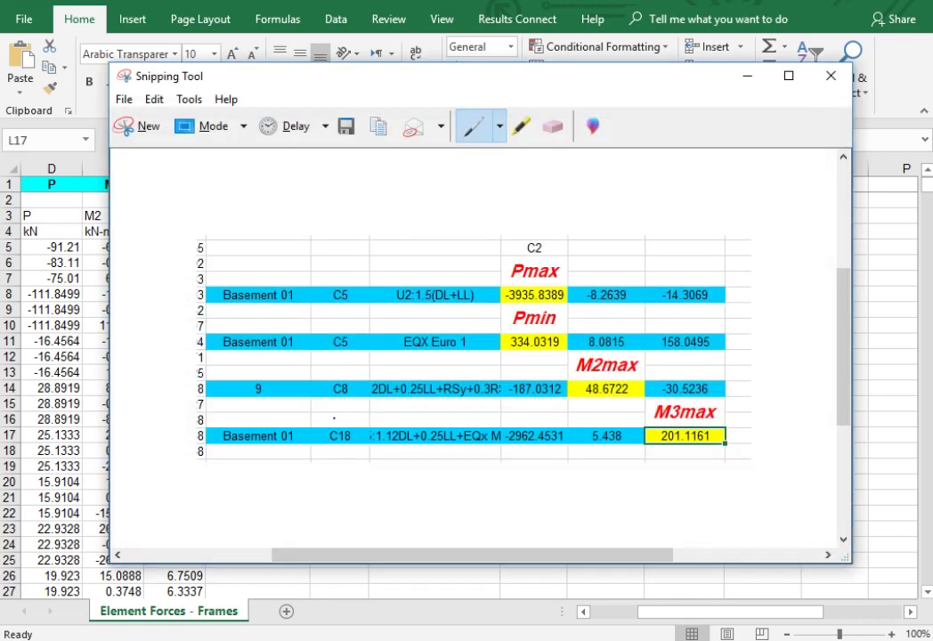
pyautogui.click(831, 76)
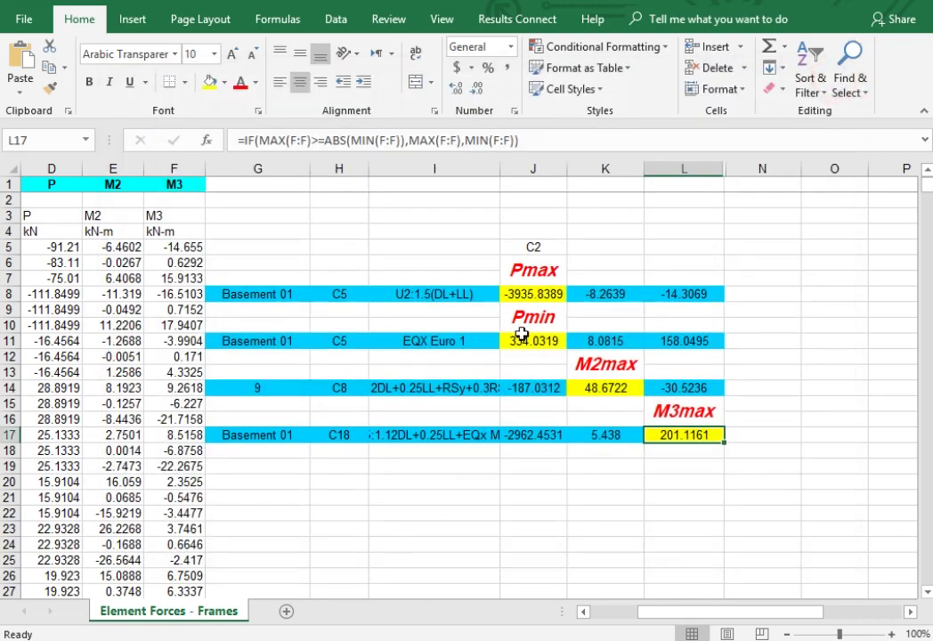